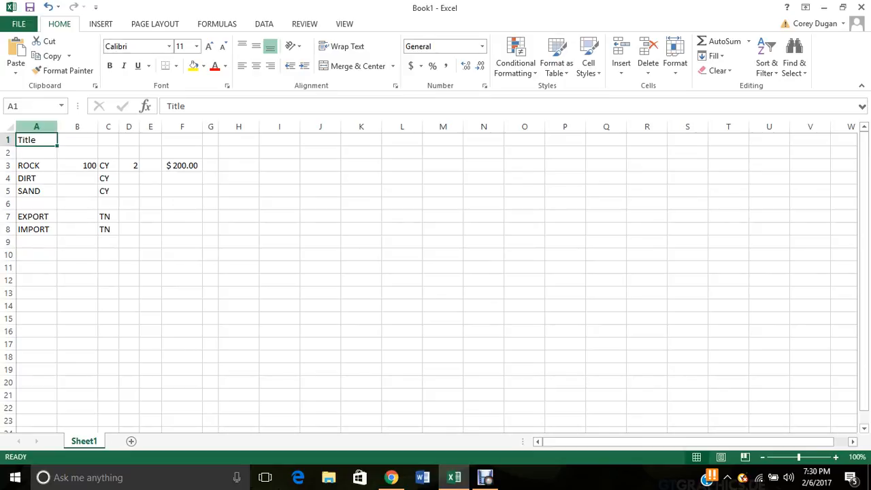
Step: Merge and center the title across cells A1 to E1
key(shift+Right)
key(shift+Right)
key(shift+Right)
key(shift+Right)
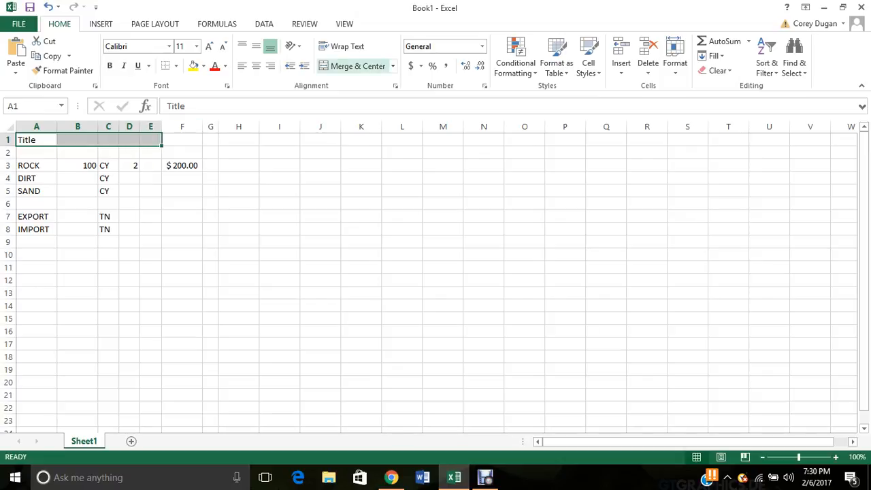
click(354, 66)
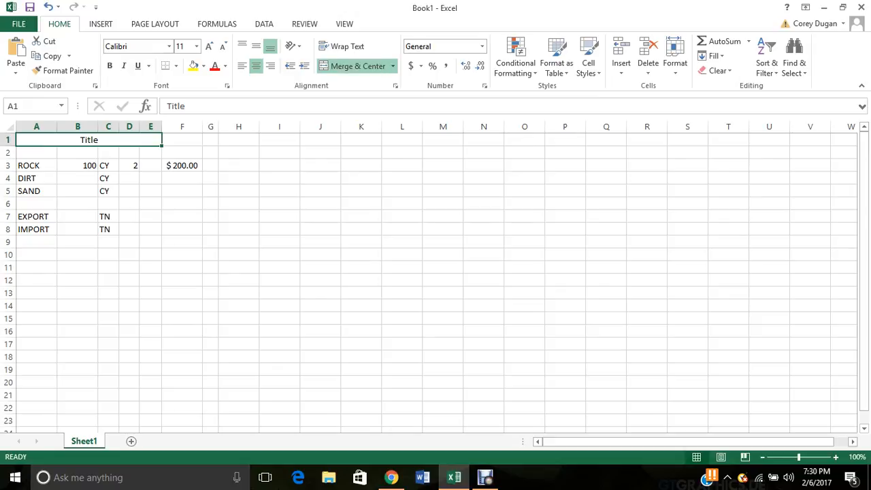
Step: Examine the rock row's quantity, unit rate and the cell references in its cost formula in F3
click(182, 152)
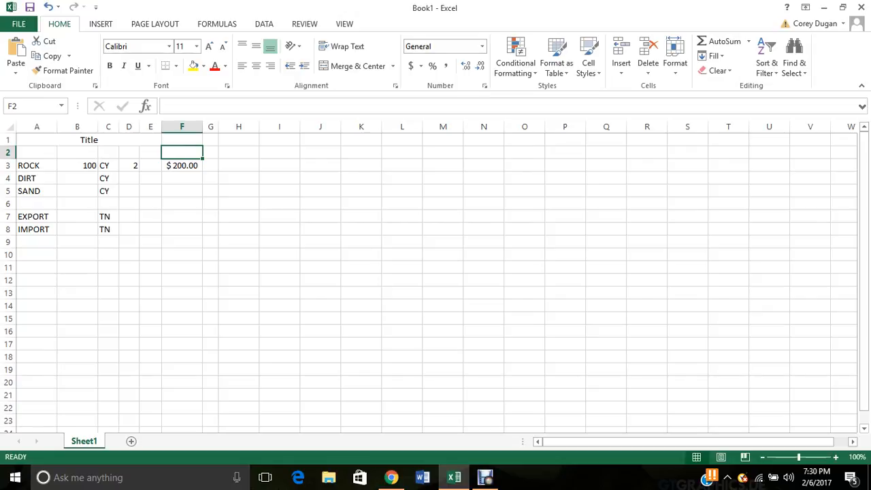
click(78, 166)
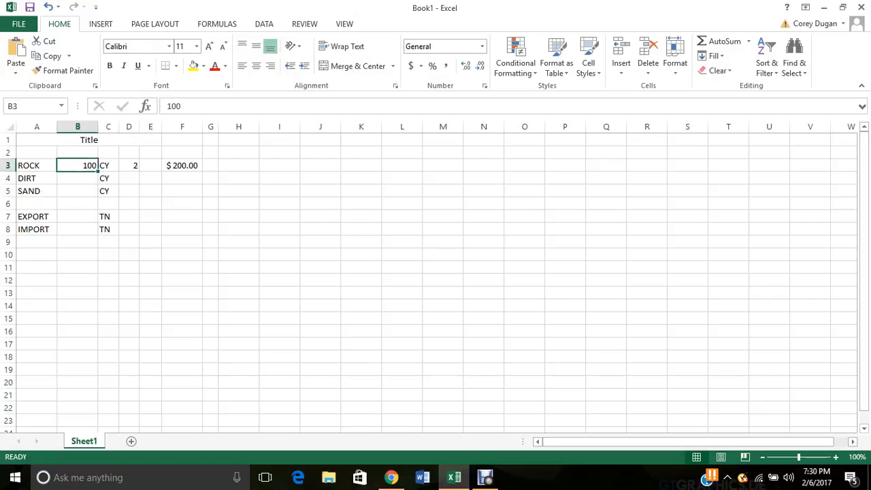
click(129, 166)
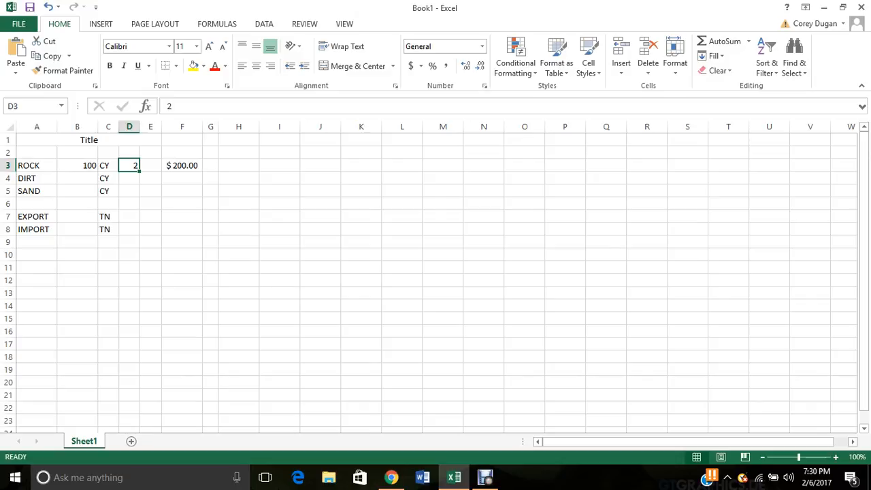
click(182, 166)
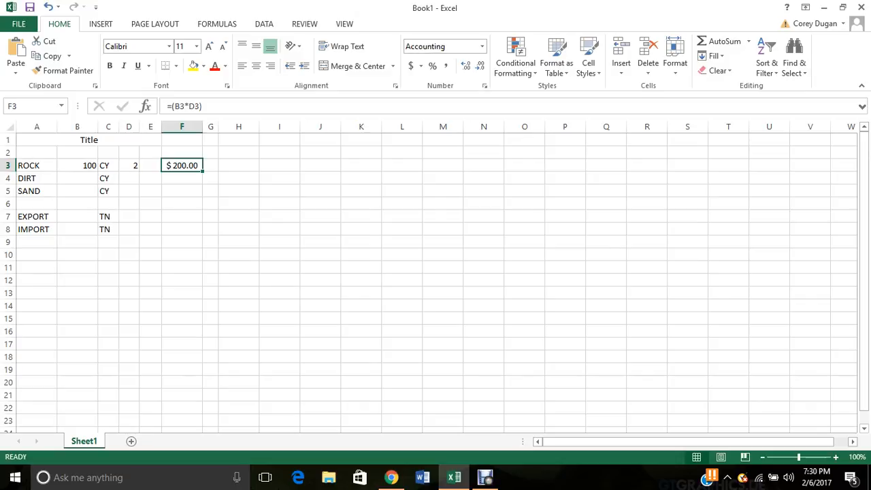
click(202, 106)
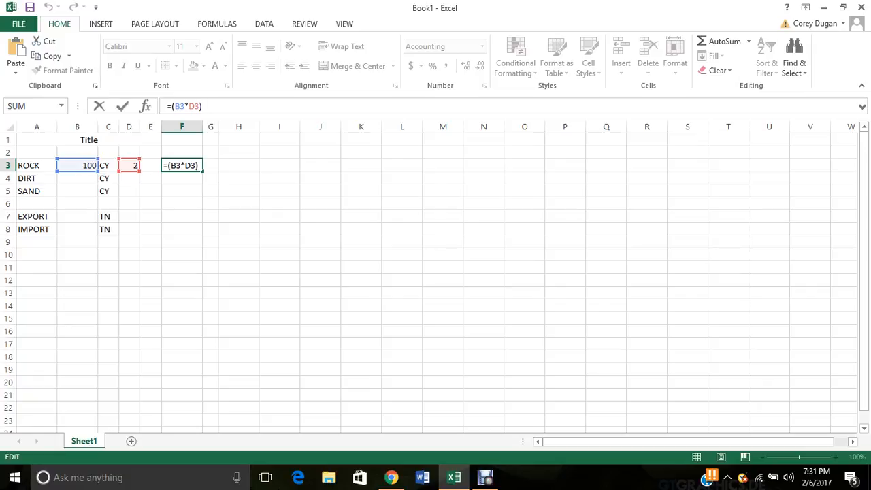
key(Return)
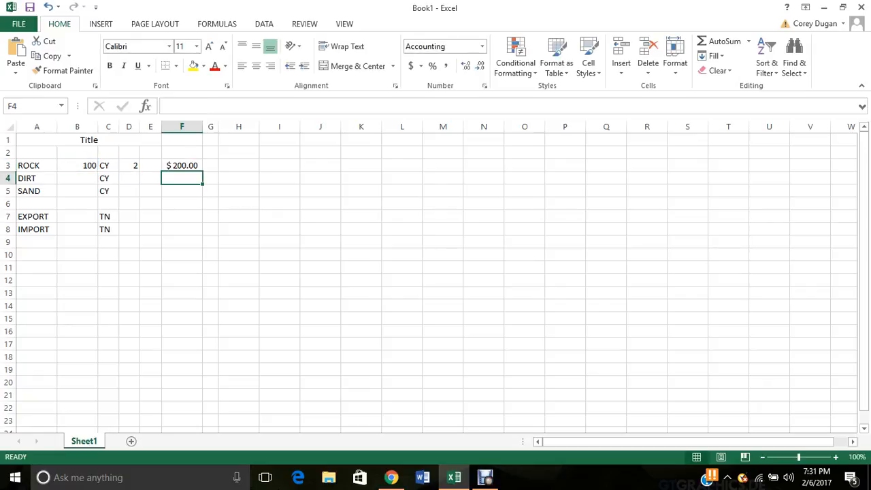
Step: Set the rock row's unit rate in D3 to 5.50
click(129, 166)
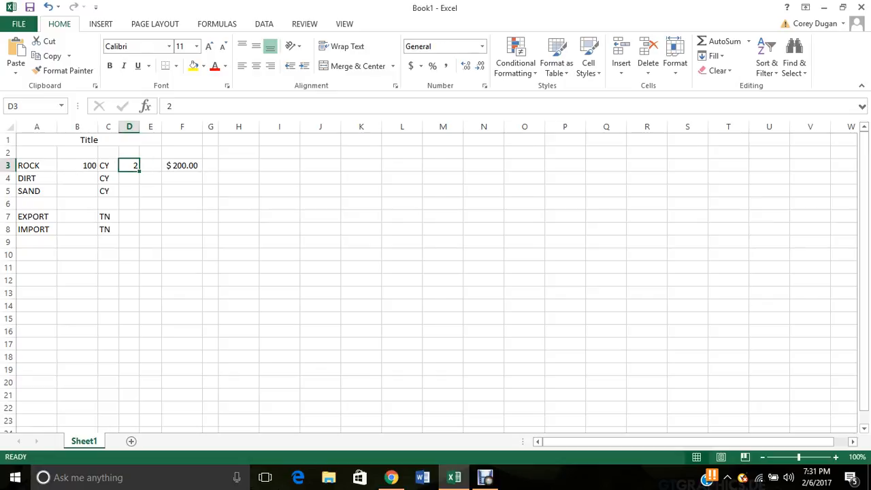
text(5)
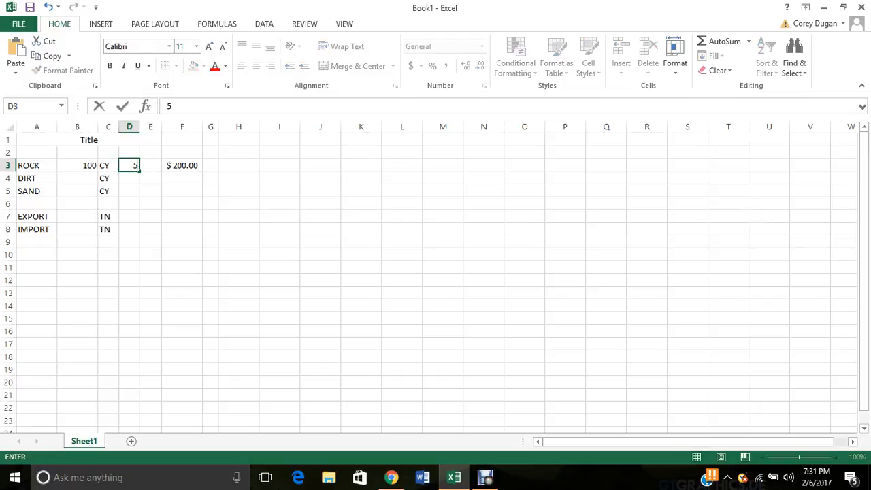
text(.50)
key(Return)
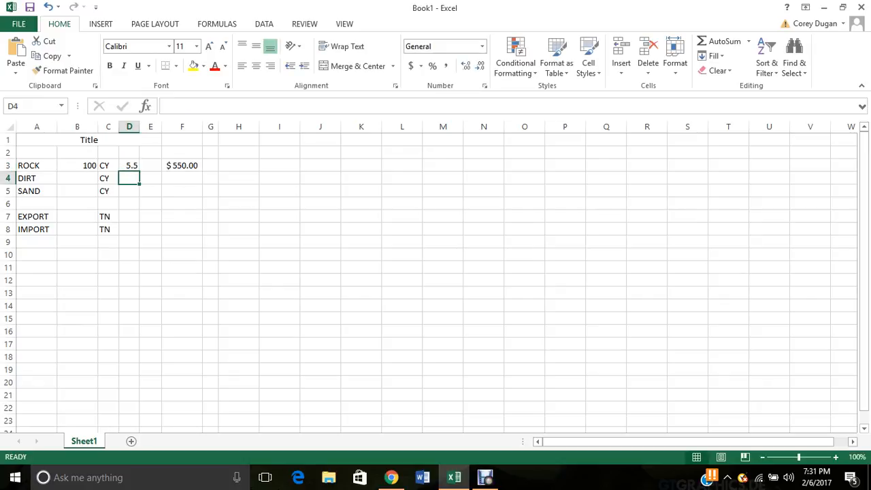
Step: Set the rock quantity in B3 to 300 and widen column F to fit the cost amount
click(77, 177)
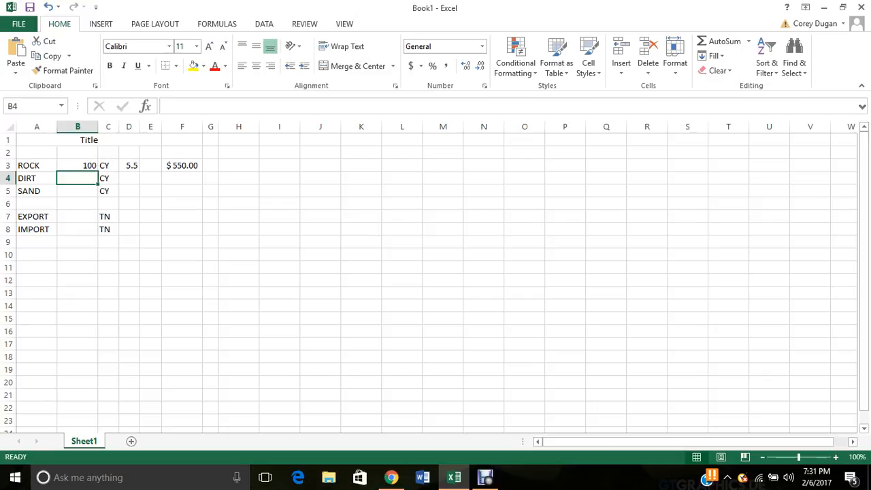
click(78, 165)
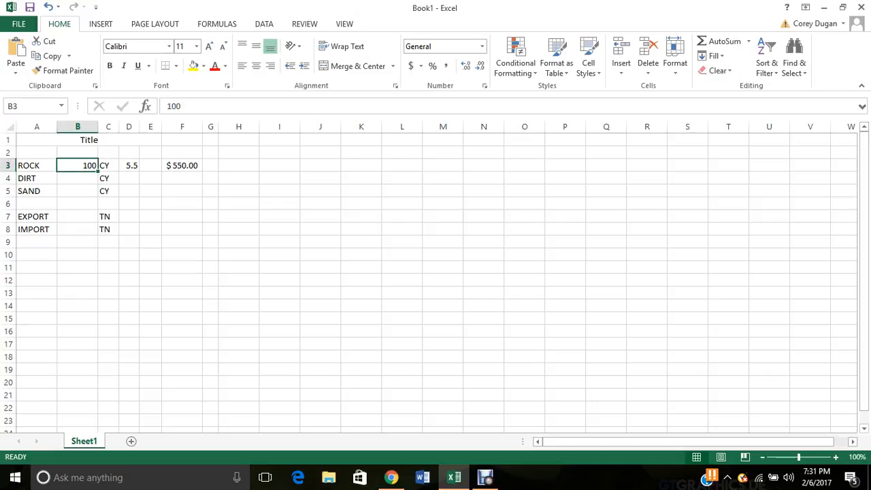
text(300)
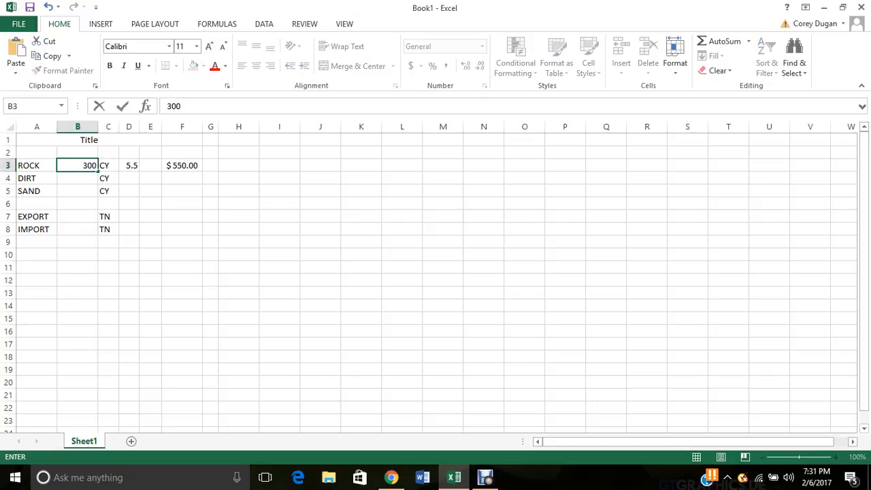
key(Return)
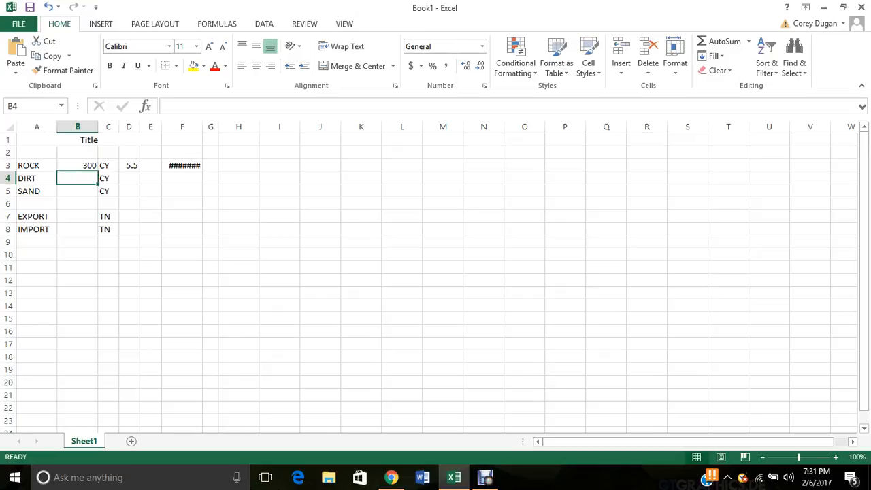
drag(202, 127, 209, 127)
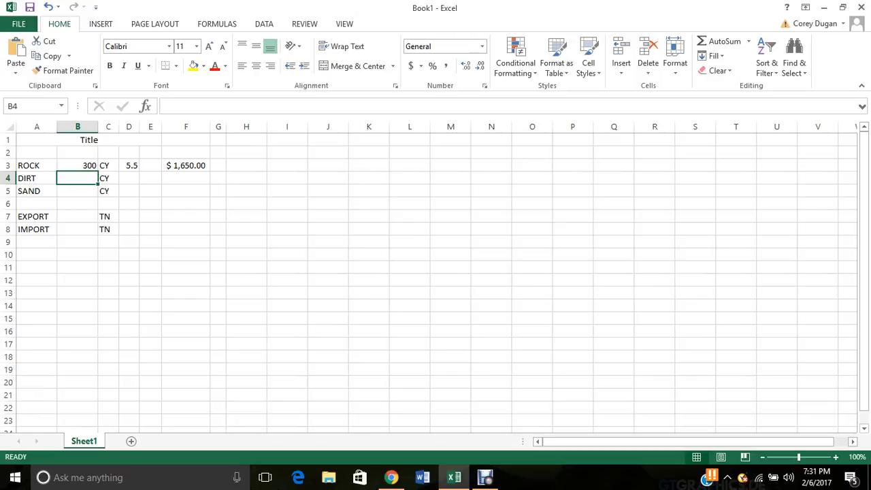
Step: Narrow column E to a thin strip and fill cell E3 with black
drag(161, 127, 143, 126)
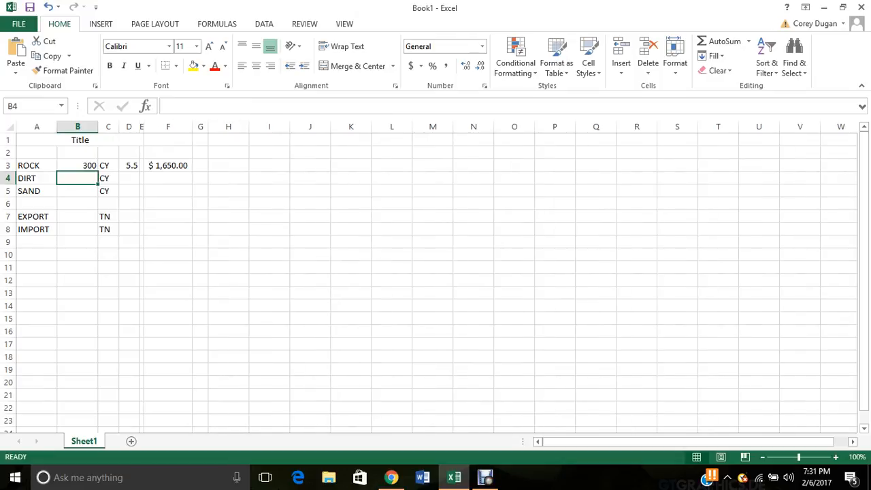
click(142, 165)
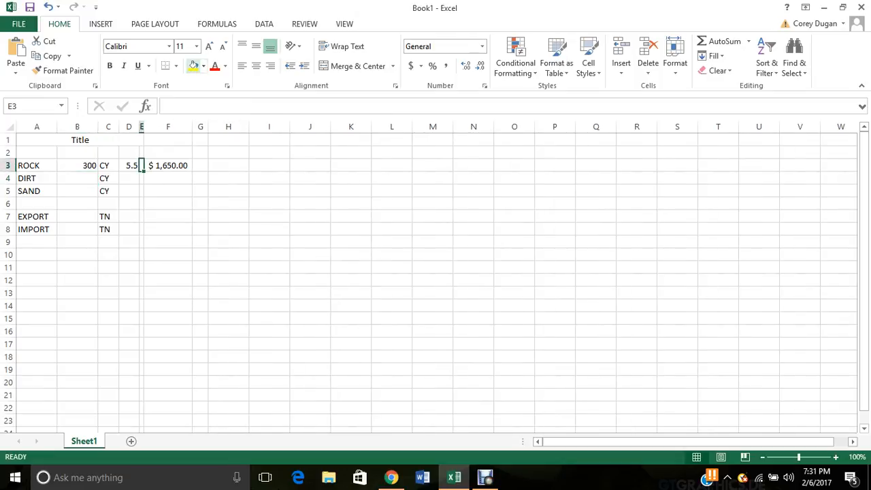
click(203, 66)
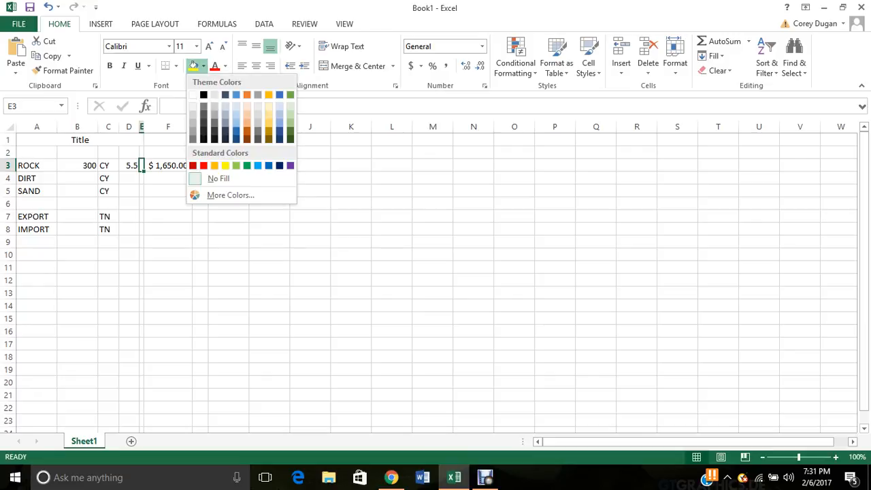
click(203, 94)
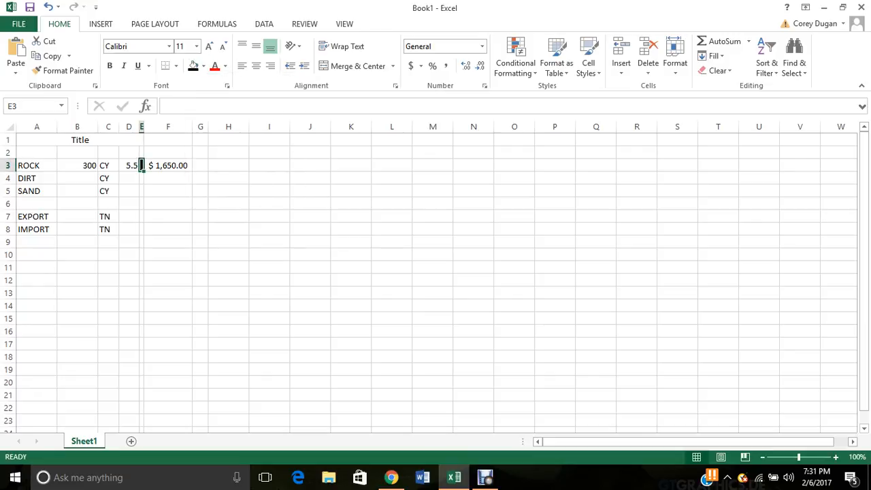
Step: Try to enter the range formula =(F3:f80 in cell F9 below the cost column
click(168, 178)
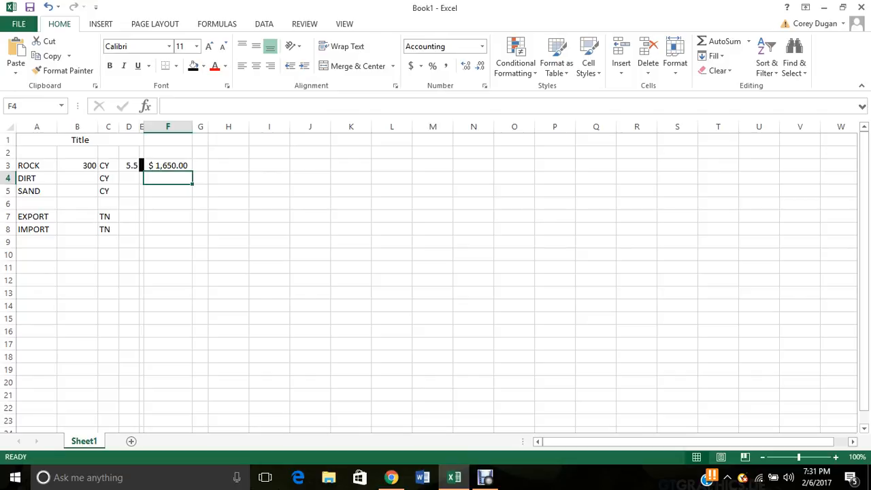
click(168, 242)
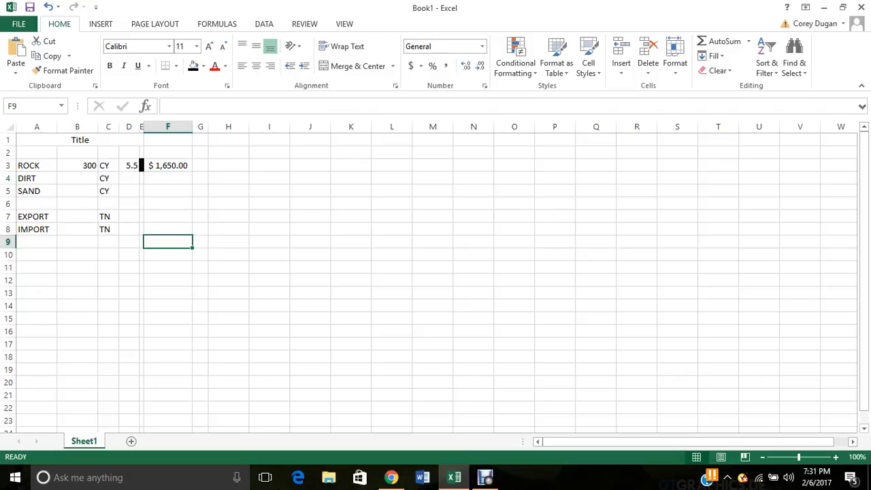
click(168, 105)
text(=)
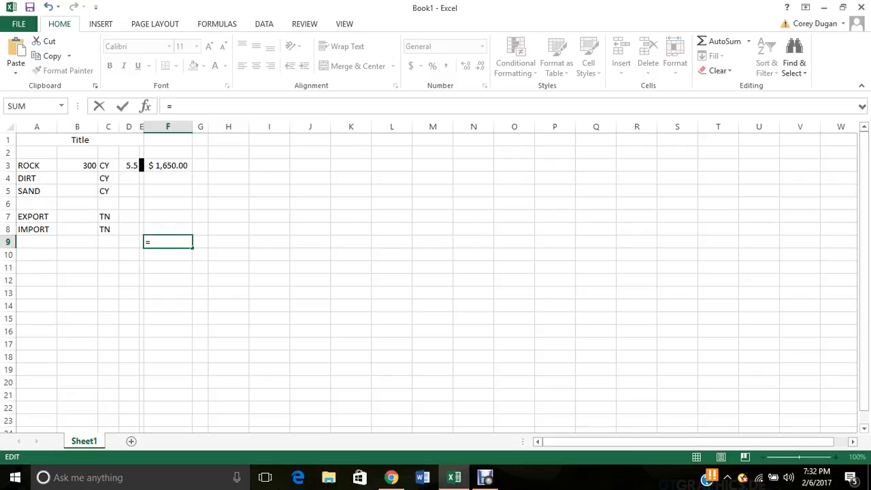
text((F)
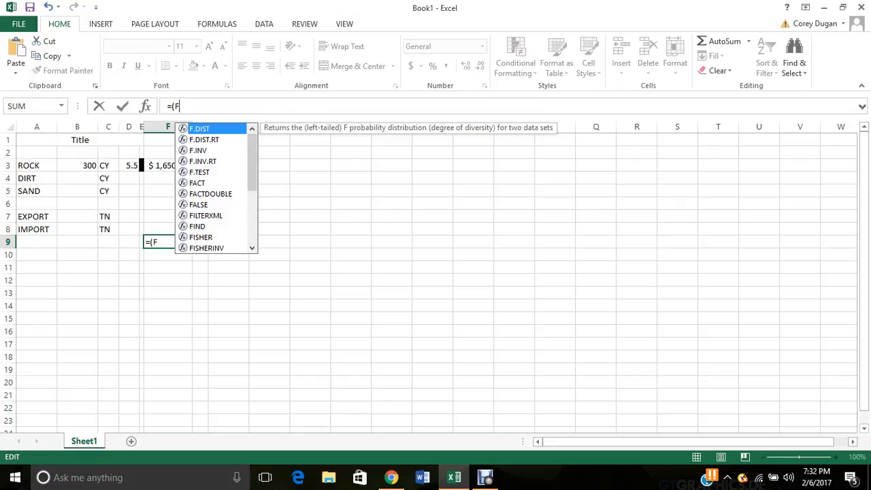
text(3)
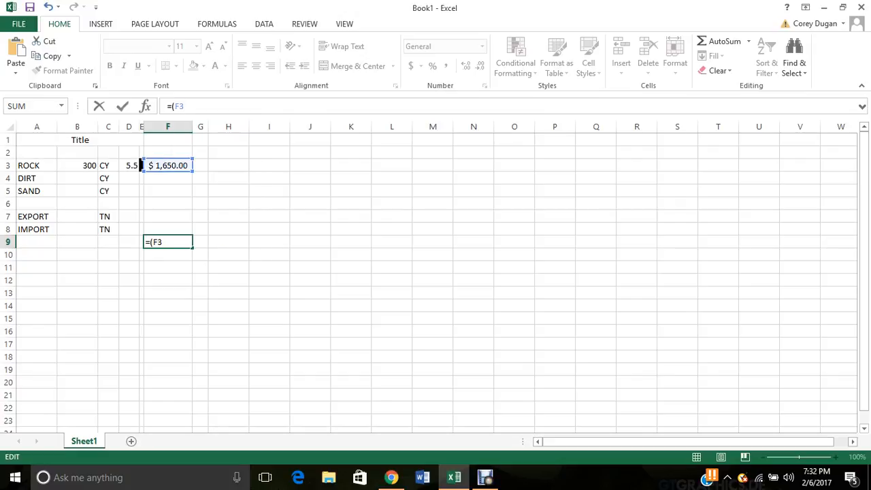
text(;)
key(BackSpace)
text(:f)
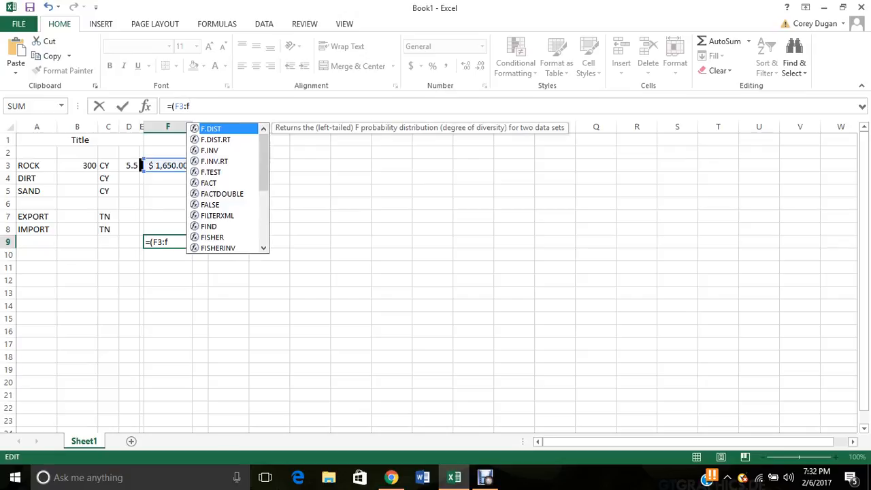
text(8)
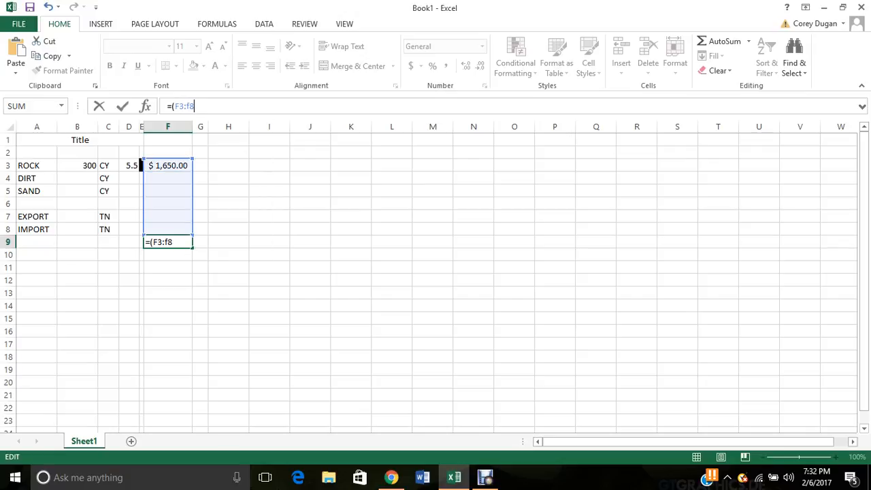
text(0)
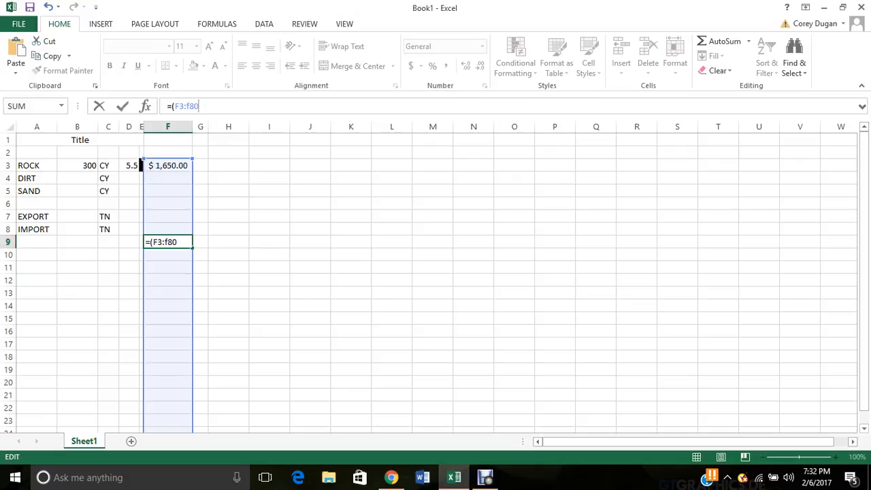
key(Return)
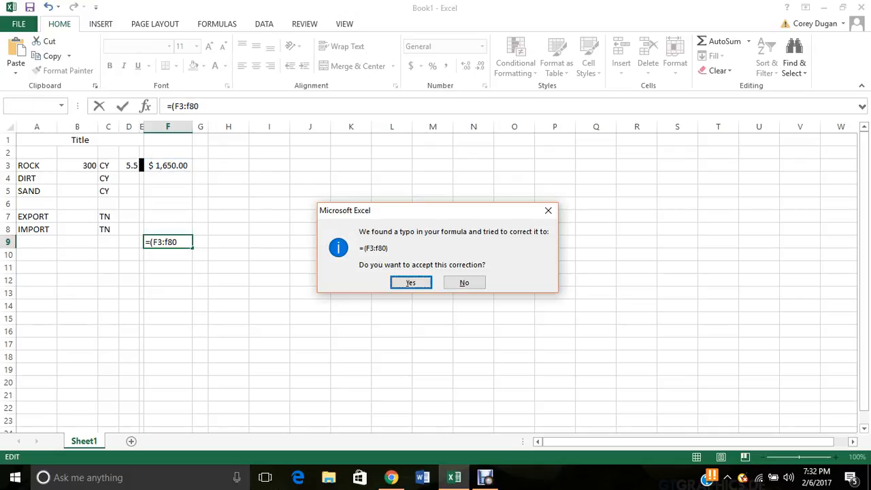
Step: Decline the suggested correction and change the formula in F9 to =(F3:f8)
key(Tab)
key(Return)
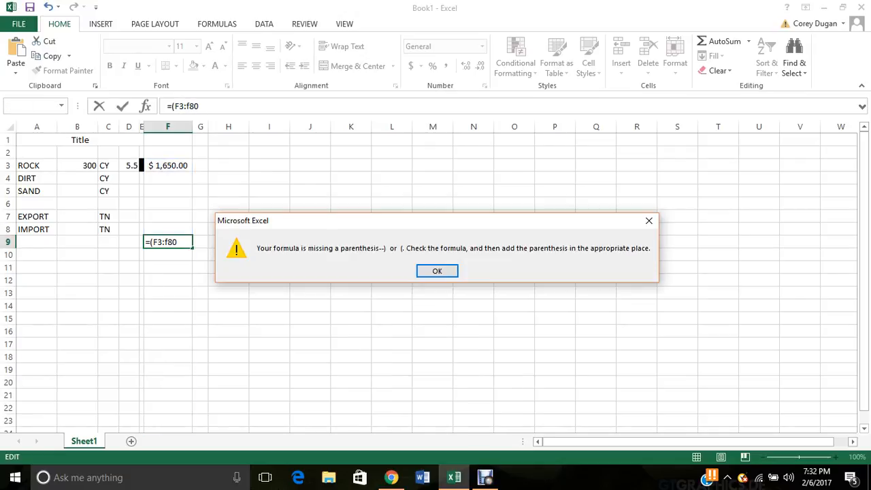
key(Return)
key(End)
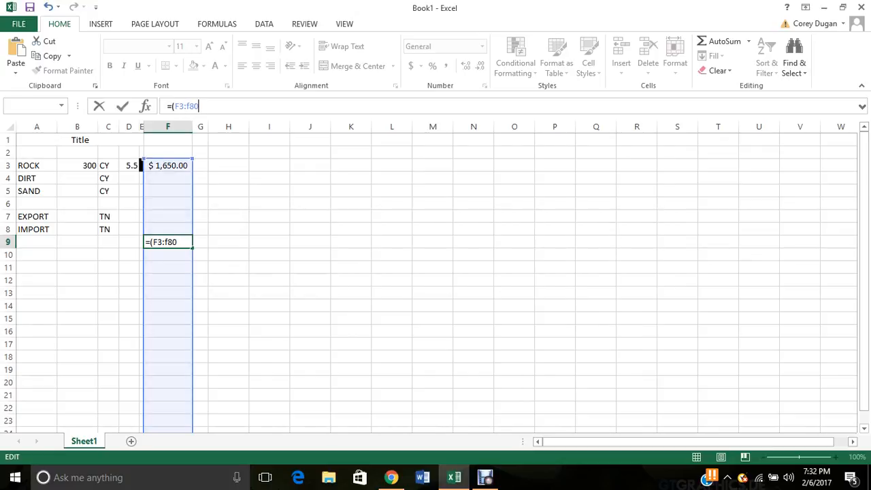
key(BackSpace)
text())
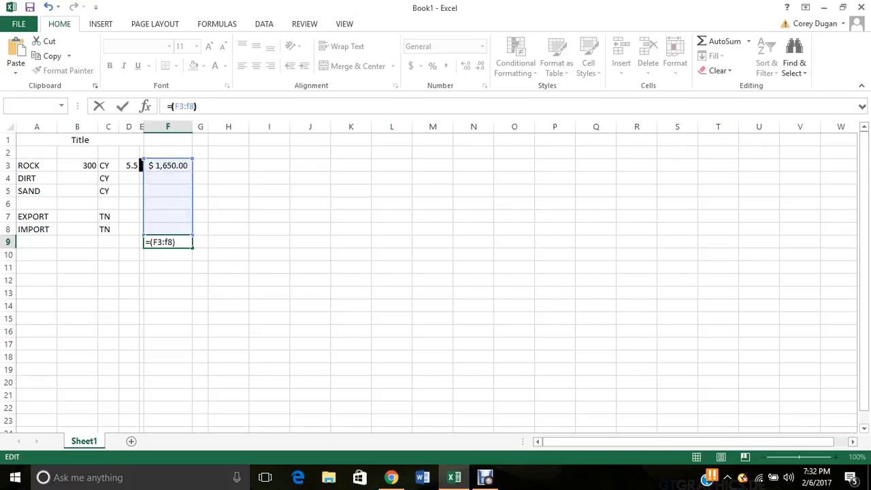
key(Return)
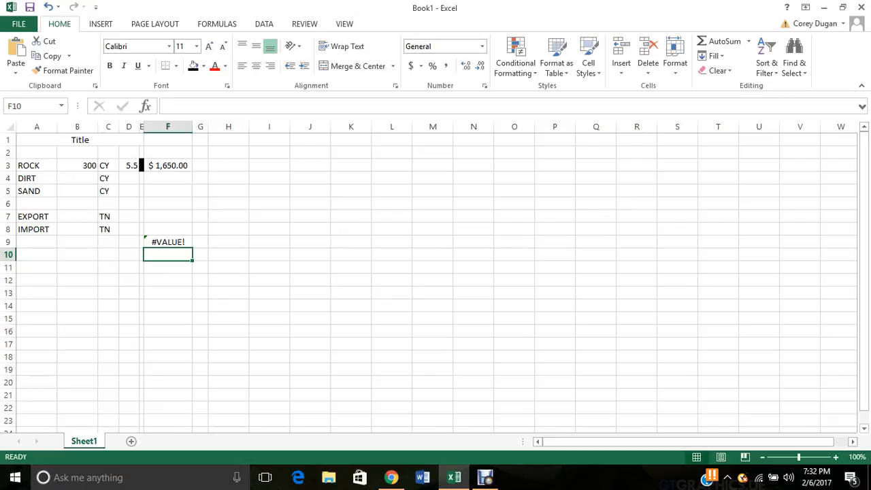
Step: Enter a dirt cost of 500 in F4 and a sand cost of 200 in F5, and widen column F slightly
click(168, 178)
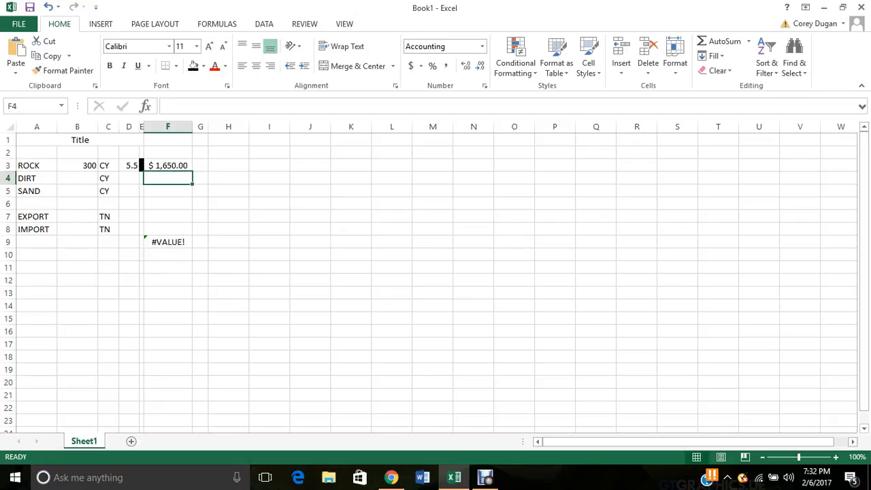
text(500)
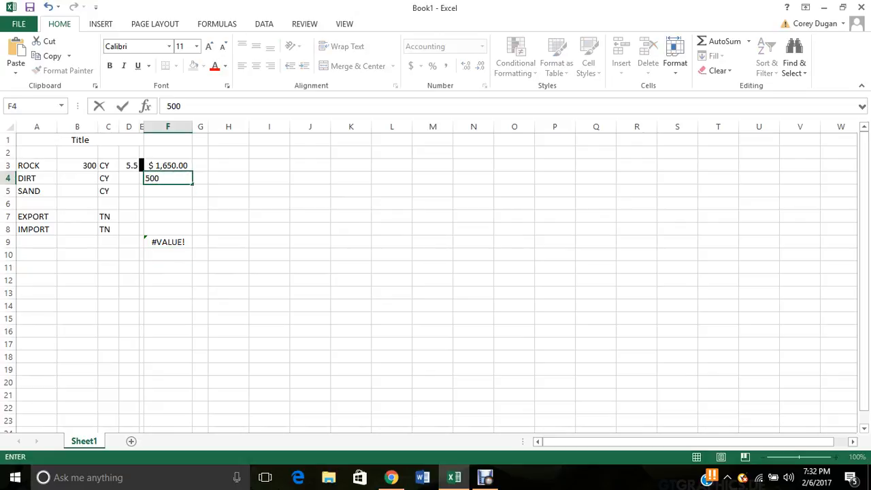
key(ctrl+Return)
click(168, 191)
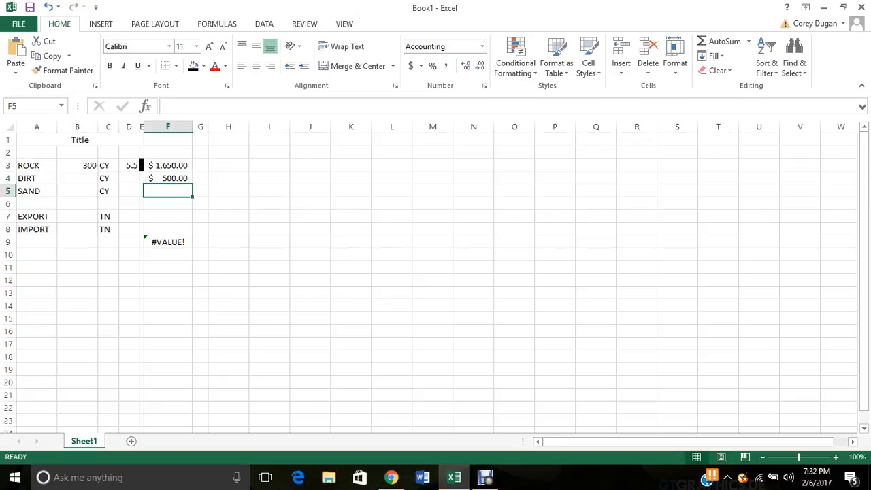
text(200)
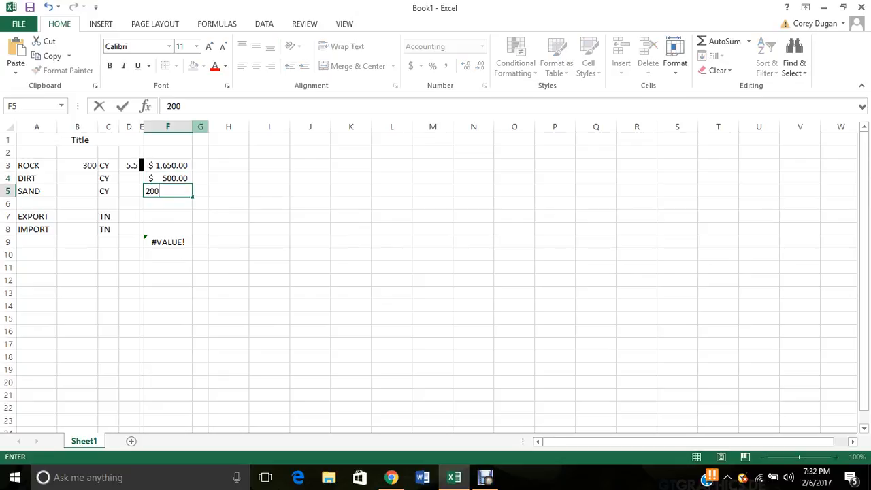
key(Return)
drag(192, 127, 202, 127)
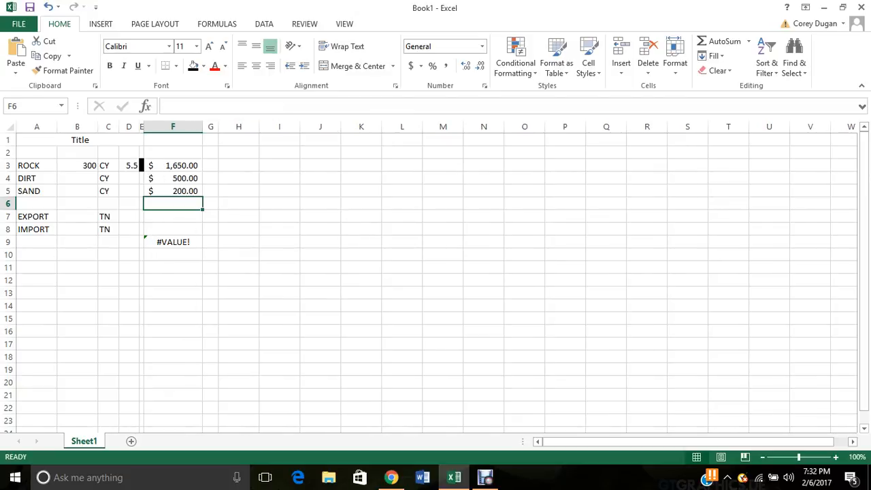
Step: Correct the total formula in F9 to =SUM(F3:F8) by adding the sum function before the range
click(172, 241)
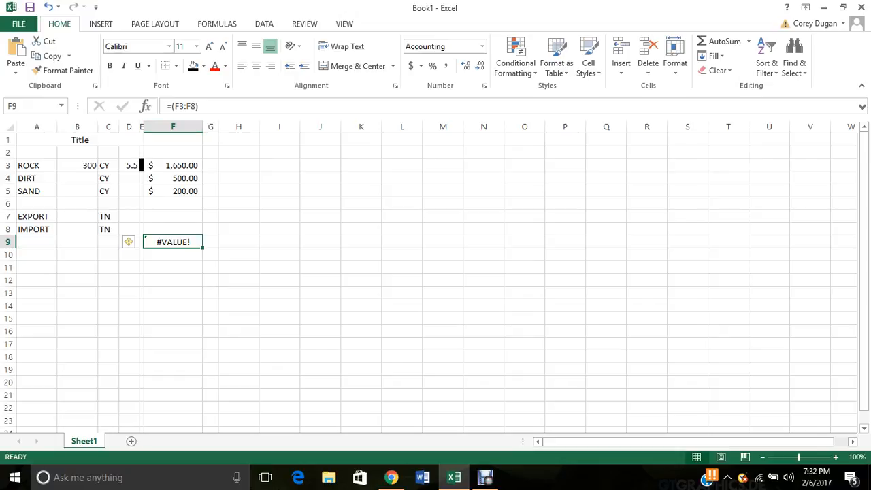
click(170, 107)
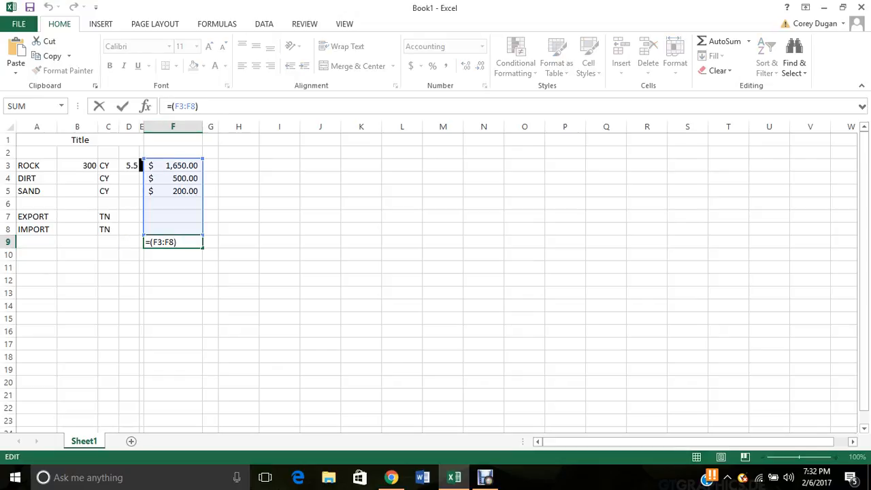
text(sum)
key(Return)
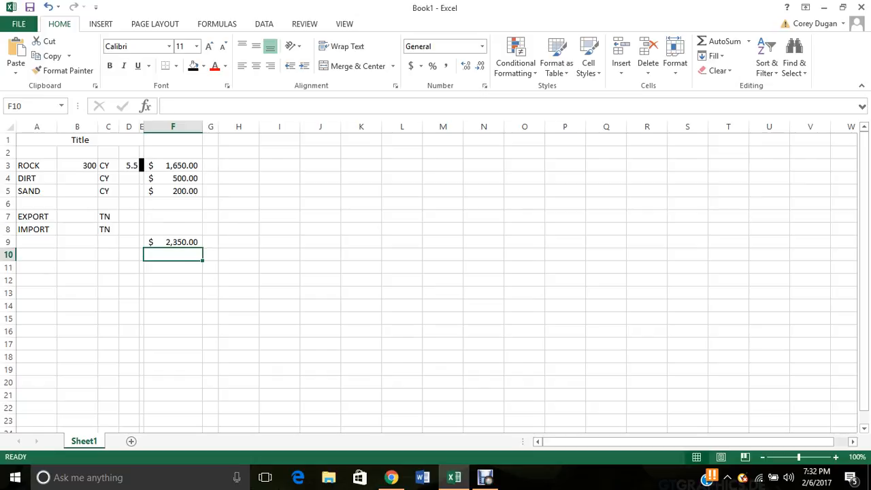
key(Up)
key(Left)
key(Left)
key(Left)
key(Left)
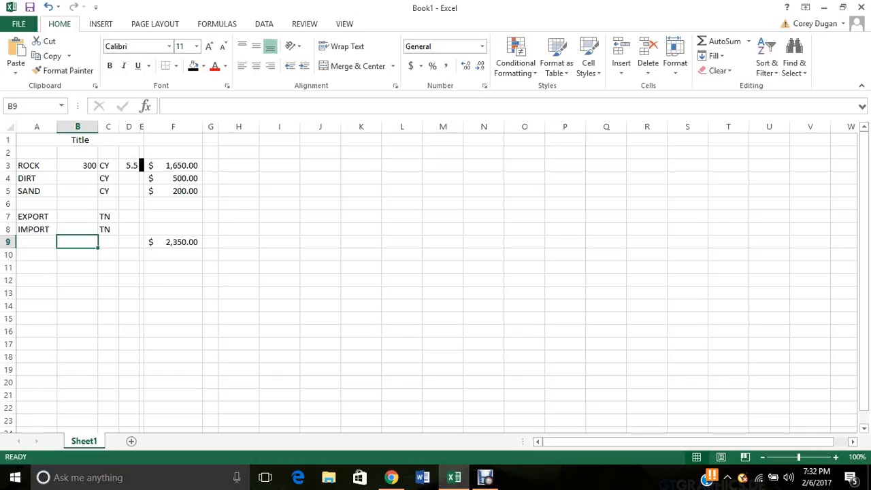
Step: Format the cost total in F9 with dark red text on a yellow fill
click(173, 242)
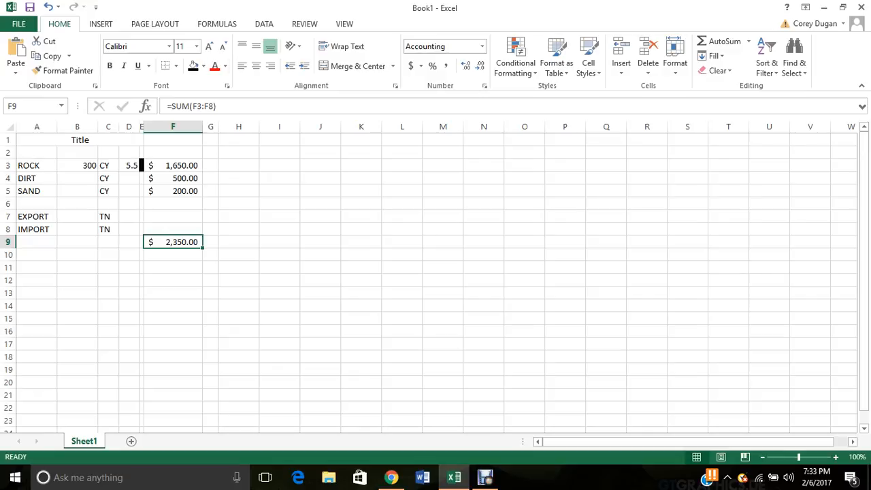
click(225, 66)
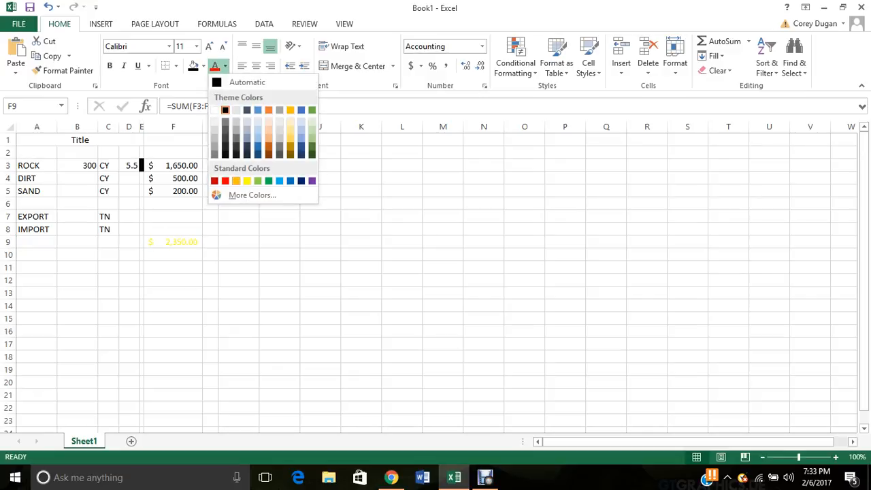
click(215, 180)
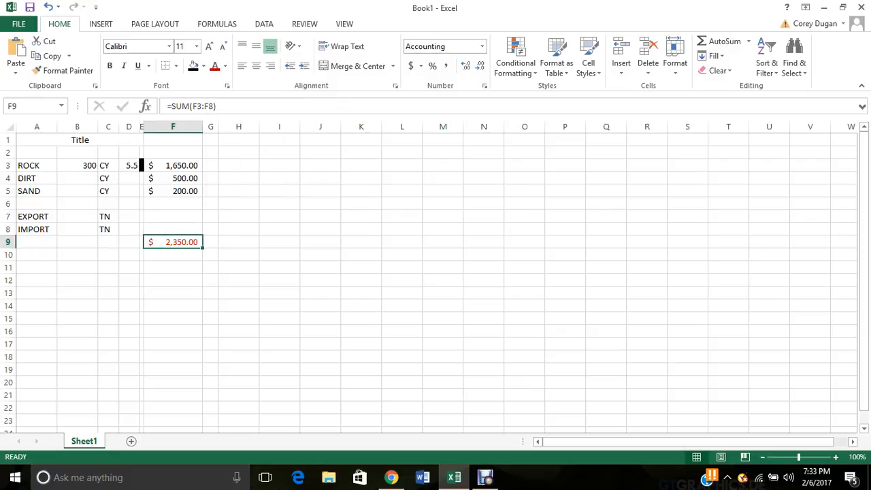
click(203, 66)
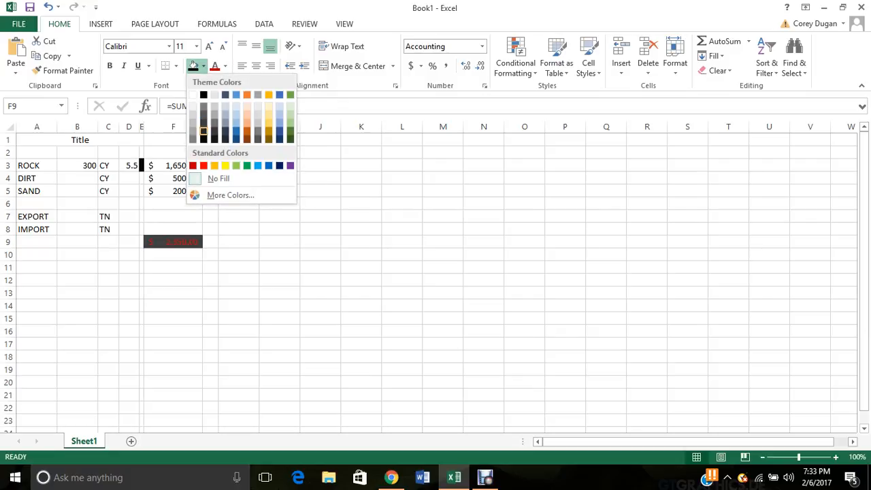
click(226, 166)
click(238, 242)
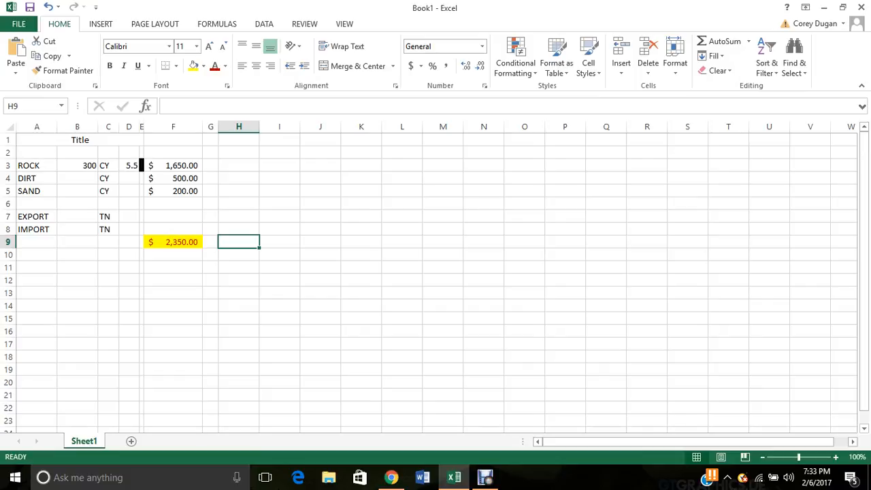
Step: Highlight the rock quantity in B3 with a yellow fill
click(77, 165)
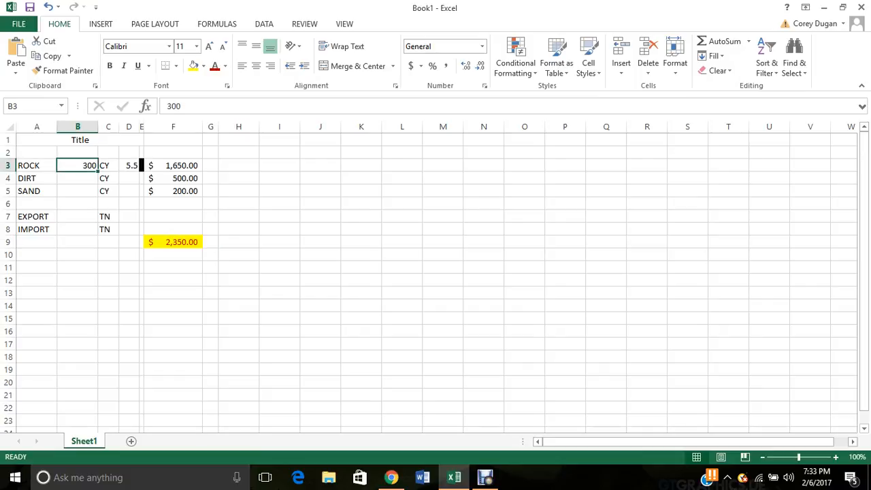
click(193, 65)
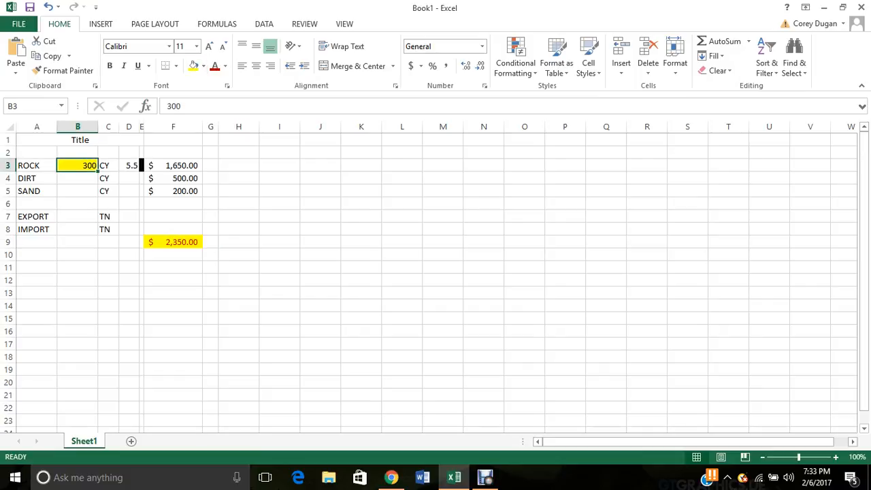
click(225, 165)
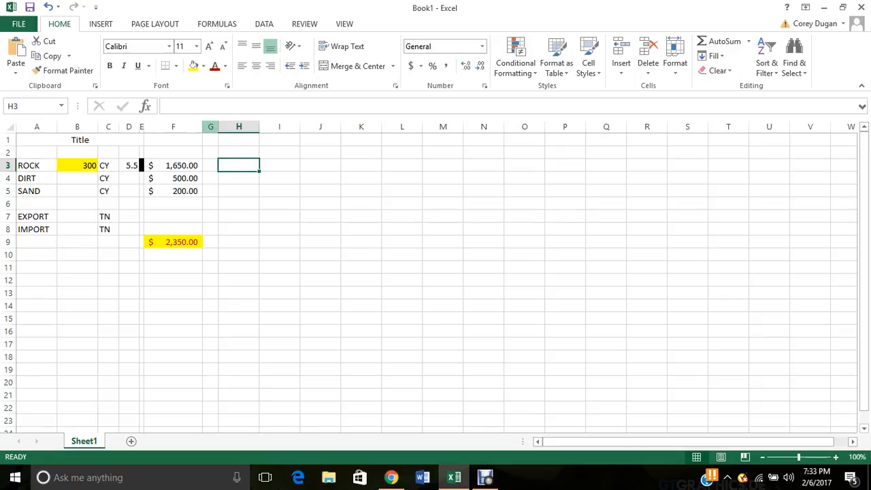
Step: Narrow column F very slightly and increase the heights of rows 2 and 3
mouse_move(202, 126)
mouse_down()
mouse_move(217, 127)
mouse_move(202, 127)
mouse_up()
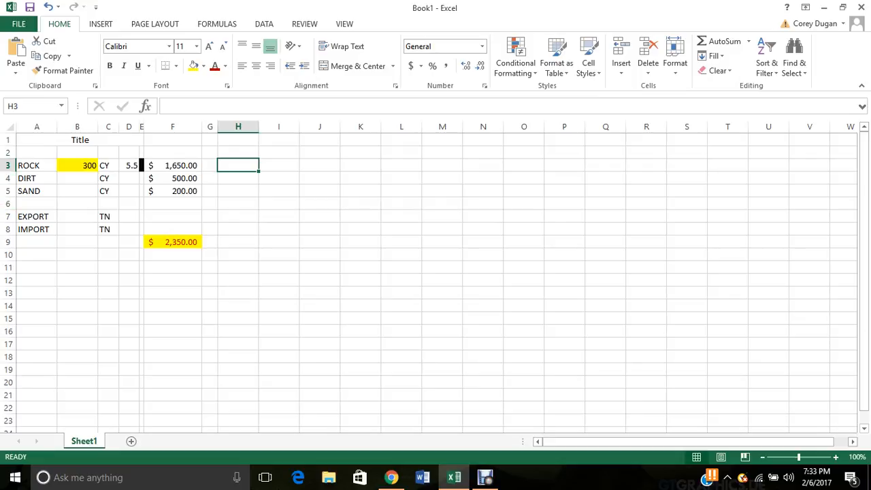
drag(8, 171, 8, 172)
drag(8, 189, 8, 188)
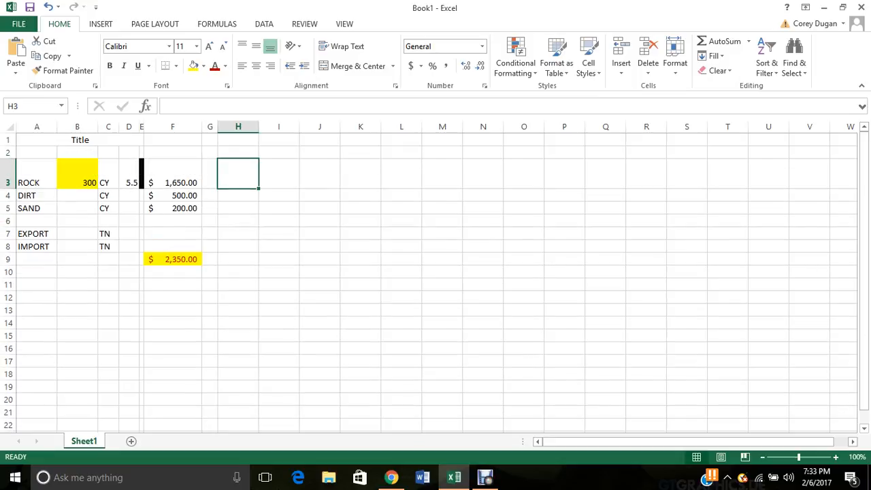
drag(8, 158, 30, 254)
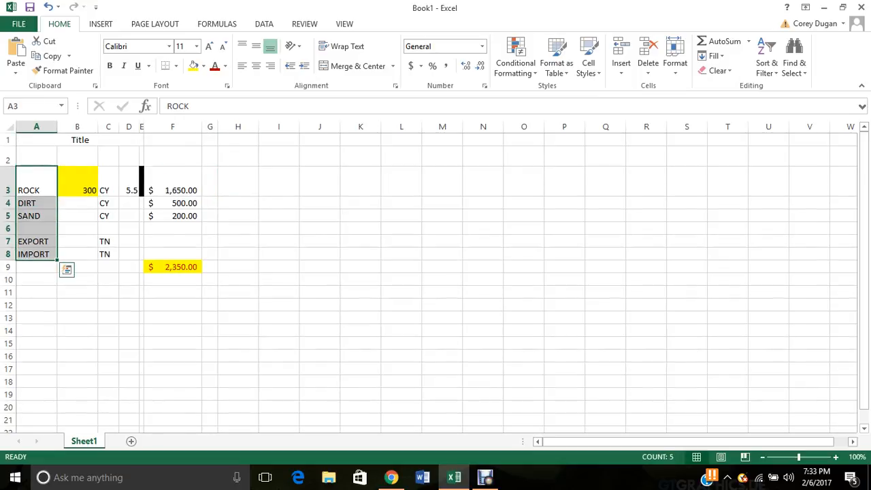
Step: Fill the rock quantity and its formatting down from B3 into the dirt row's B4
drag(77, 184, 77, 203)
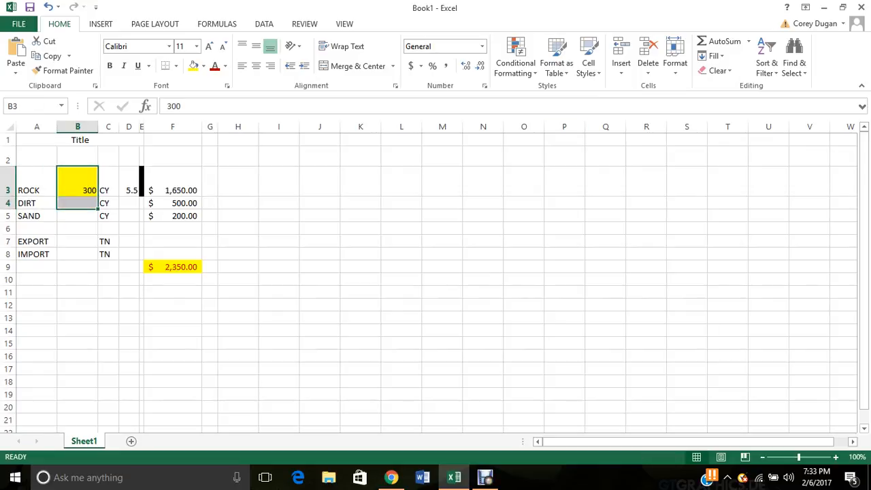
click(715, 56)
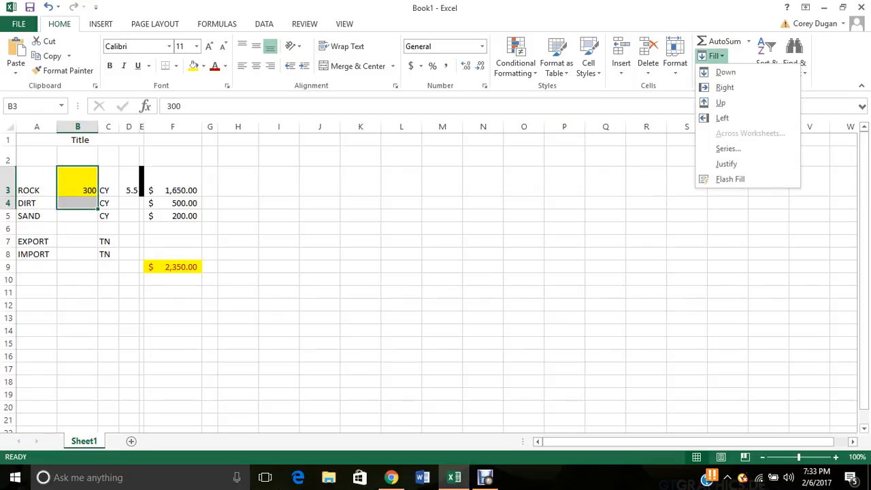
click(723, 72)
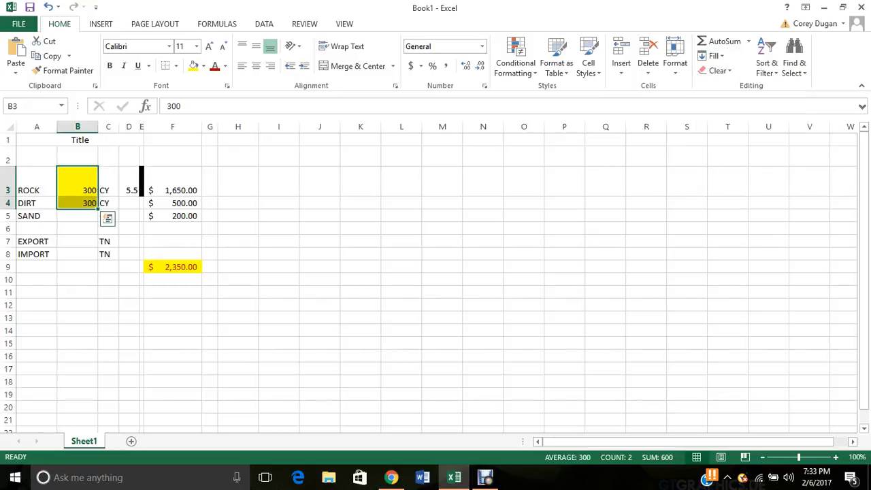
Step: Fill the rock rate down from D3 into the dirt row's D4
click(108, 203)
click(130, 203)
mouse_move(118, 209)
mouse_down()
mouse_move(129, 203)
mouse_move(129, 215)
mouse_move(130, 191)
mouse_move(129, 203)
mouse_up()
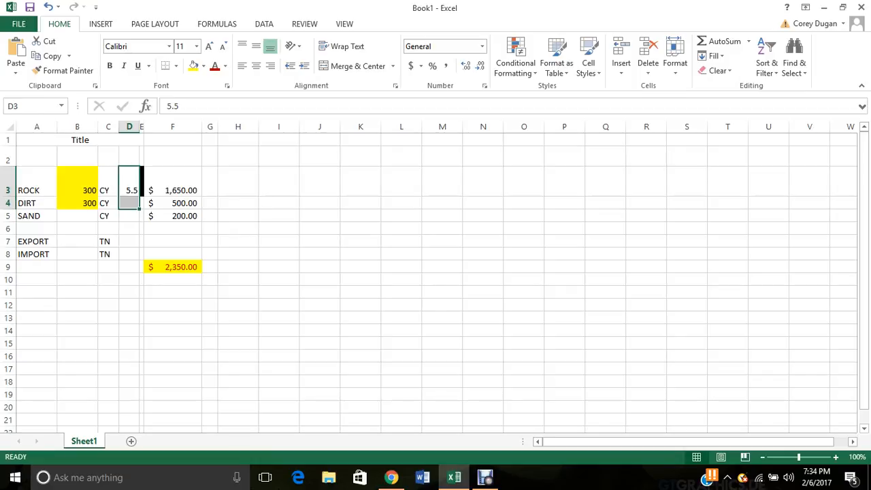
click(712, 56)
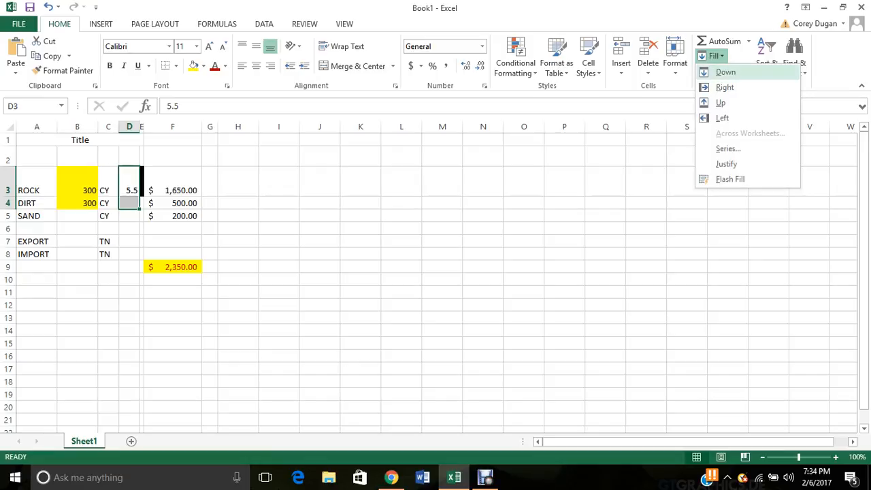
click(726, 72)
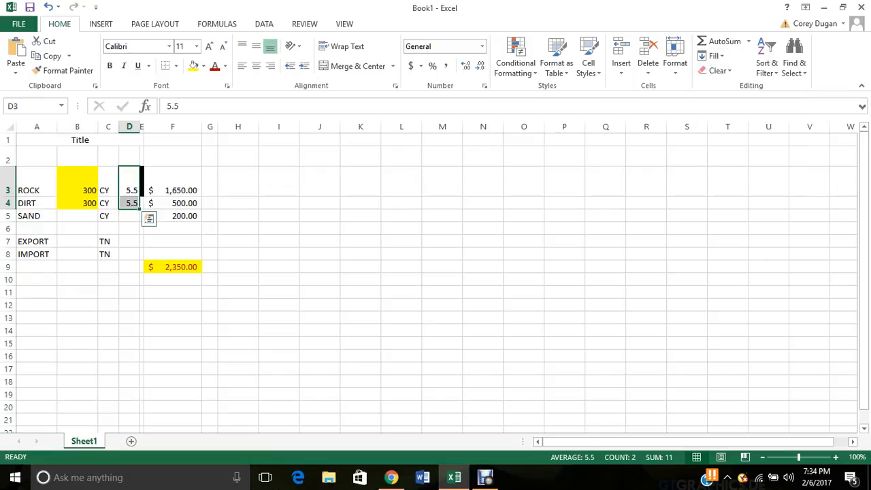
Step: Fill the quantity-times-rate formula down from F3 into F4, replacing the manually entered dirt cost
click(173, 191)
drag(173, 190, 173, 203)
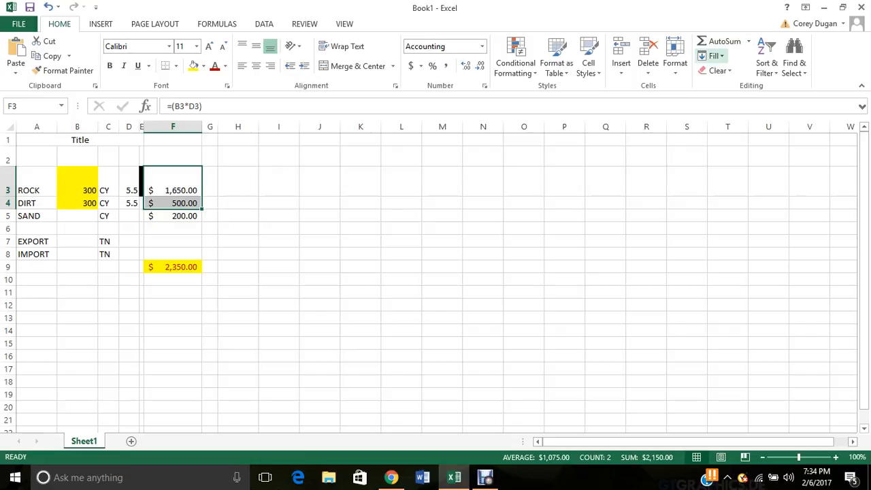
click(711, 56)
click(726, 71)
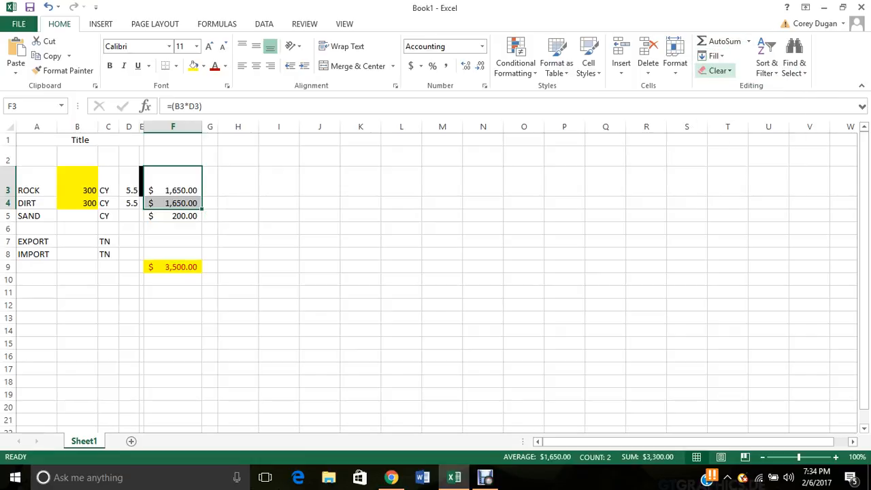
click(238, 228)
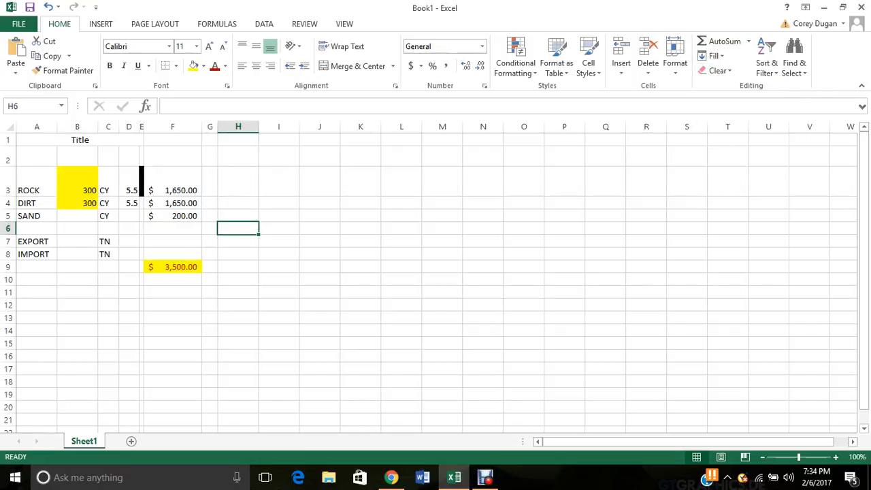
Step: Check the copied formula in F4, set the dirt rate in D4 to 3, and review the dirt cost
click(173, 203)
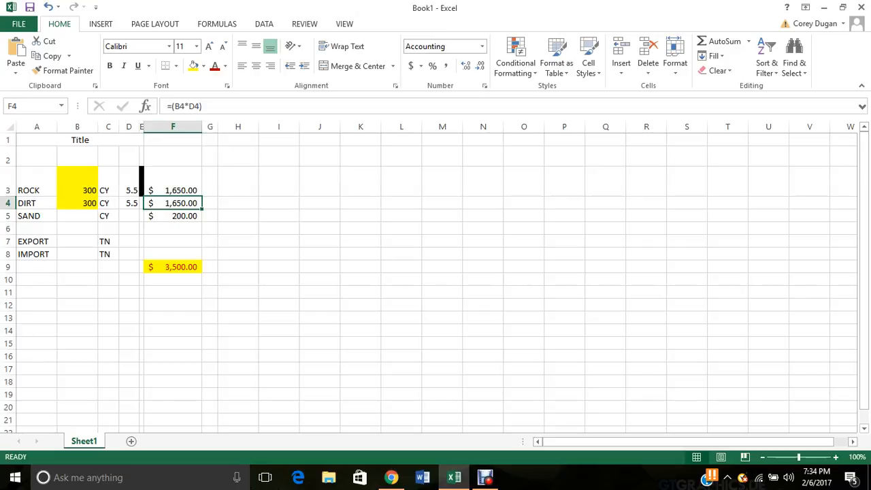
click(130, 203)
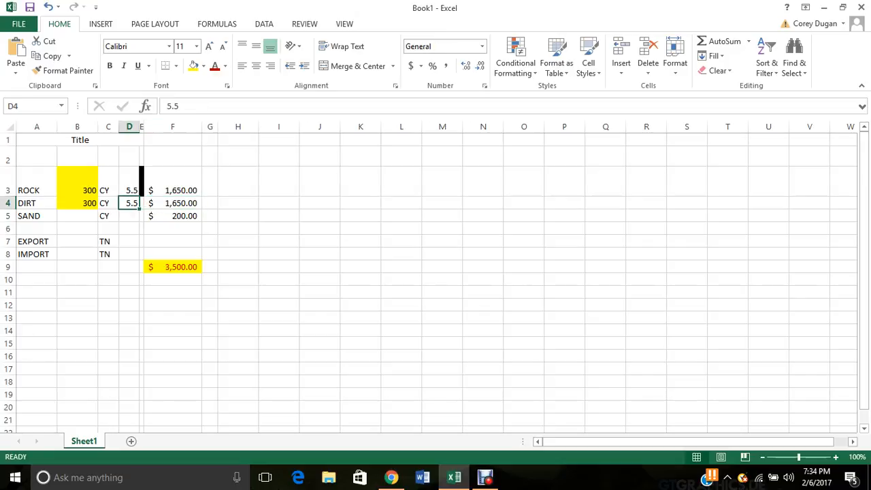
text(3)
key(Return)
click(173, 202)
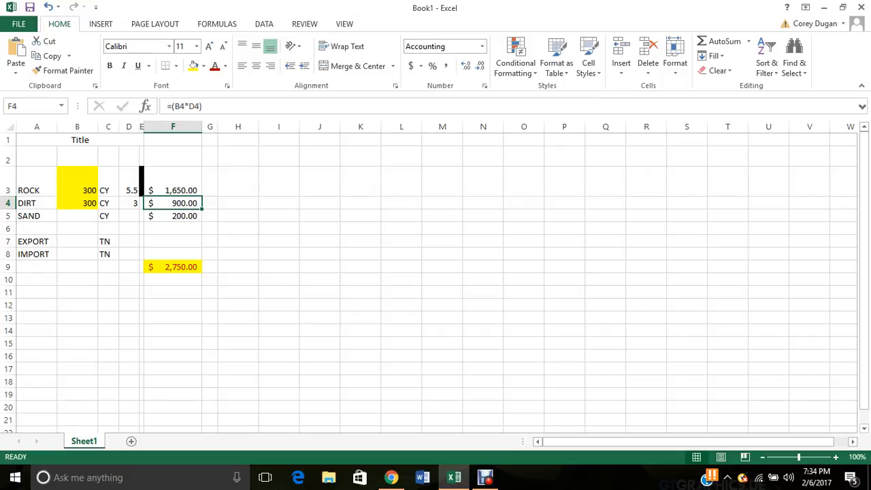
click(77, 266)
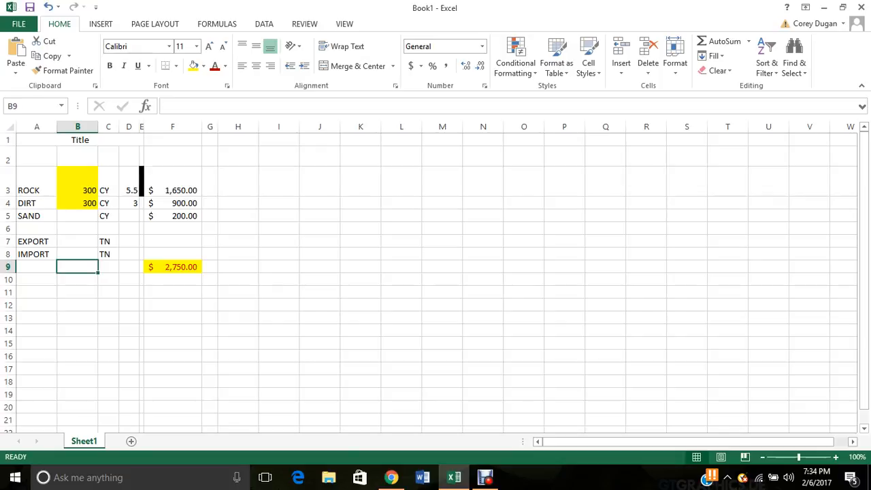
click(172, 279)
drag(172, 266, 209, 266)
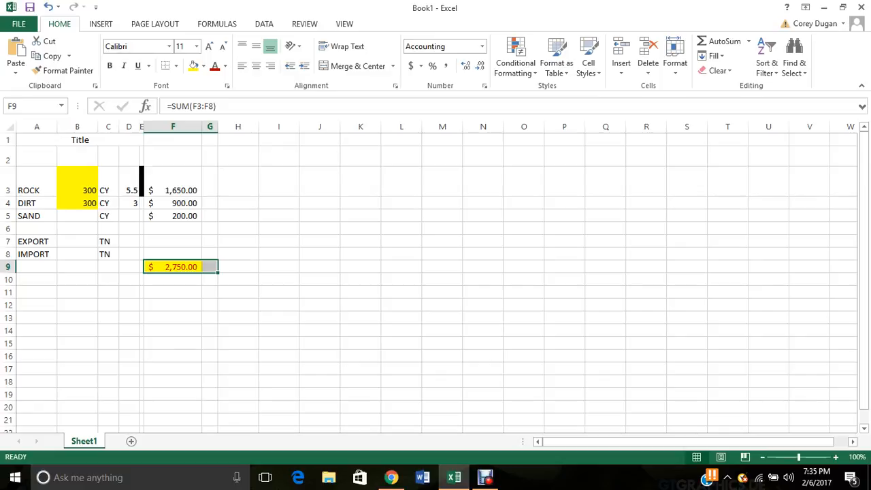
click(210, 203)
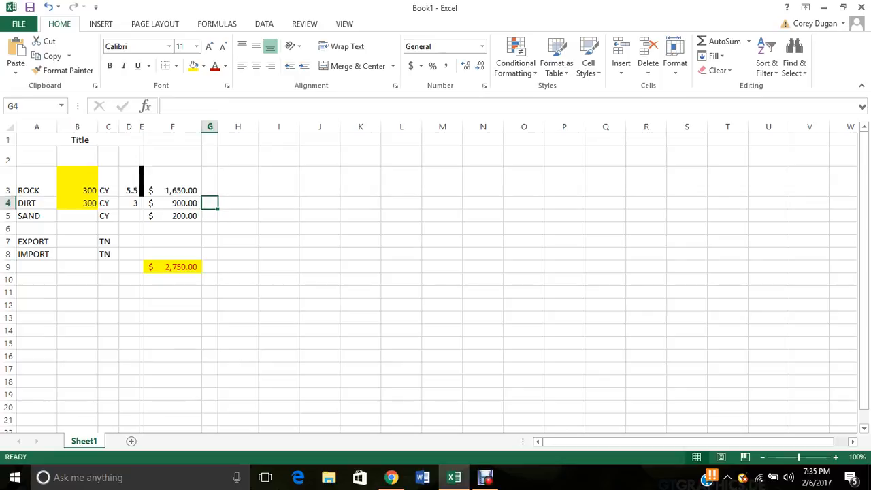
Step: Enter a formula in H4 that sums the range G6:G7
click(238, 203)
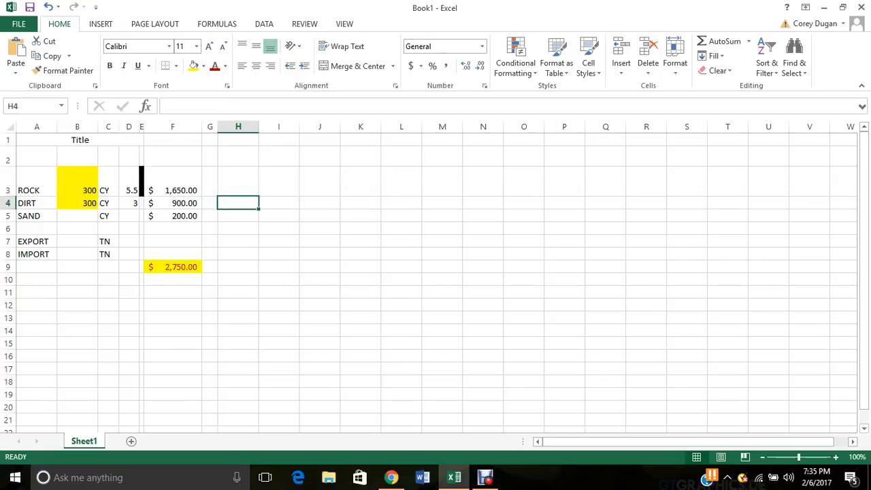
click(168, 106)
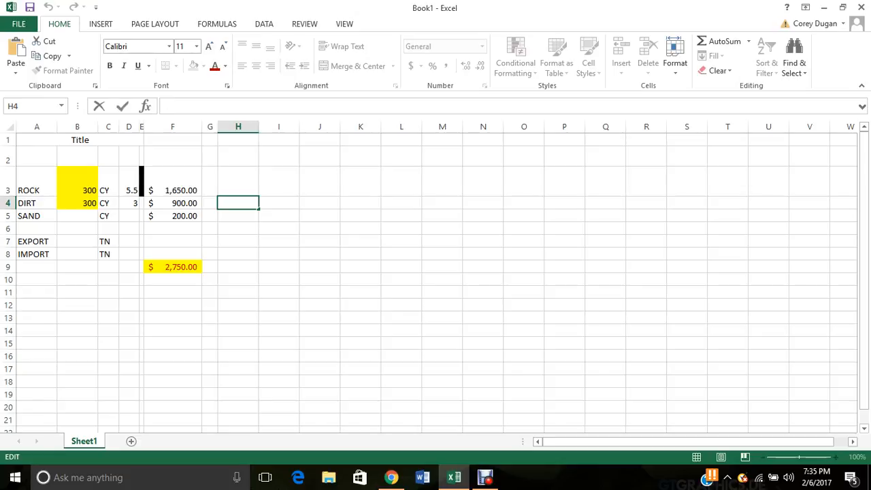
text(=)
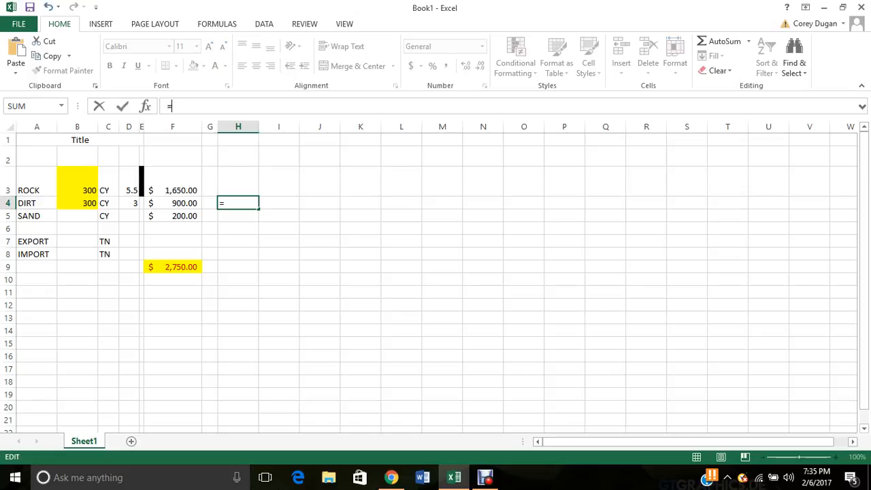
text(sum()
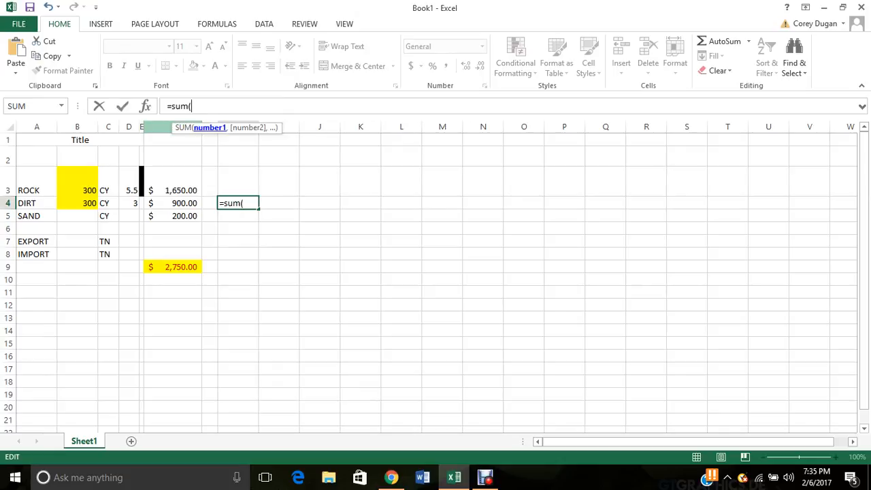
text(G)
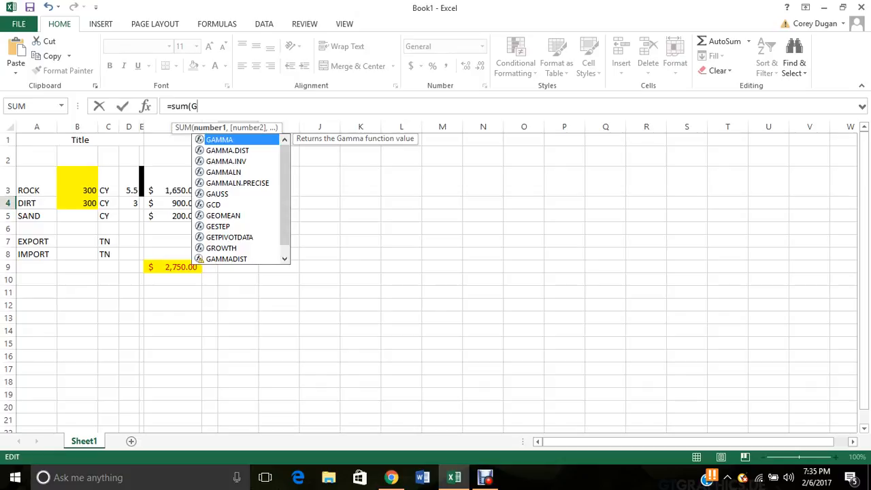
click(209, 228)
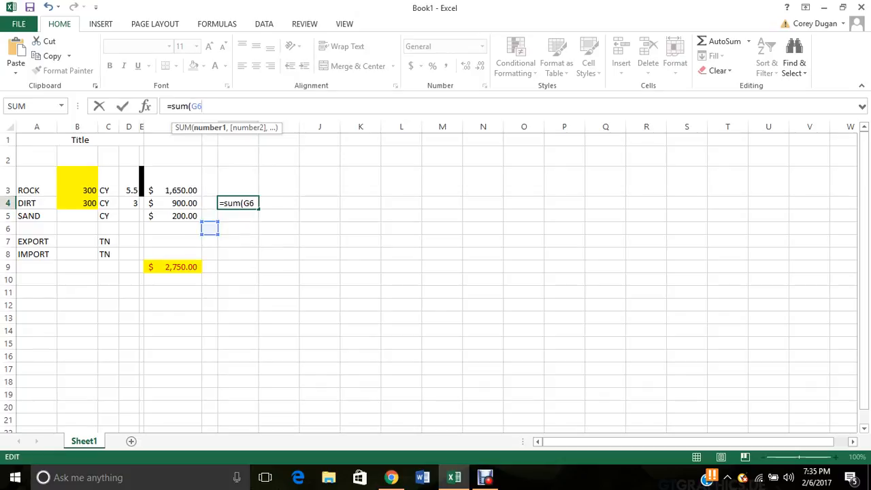
text(:g7)
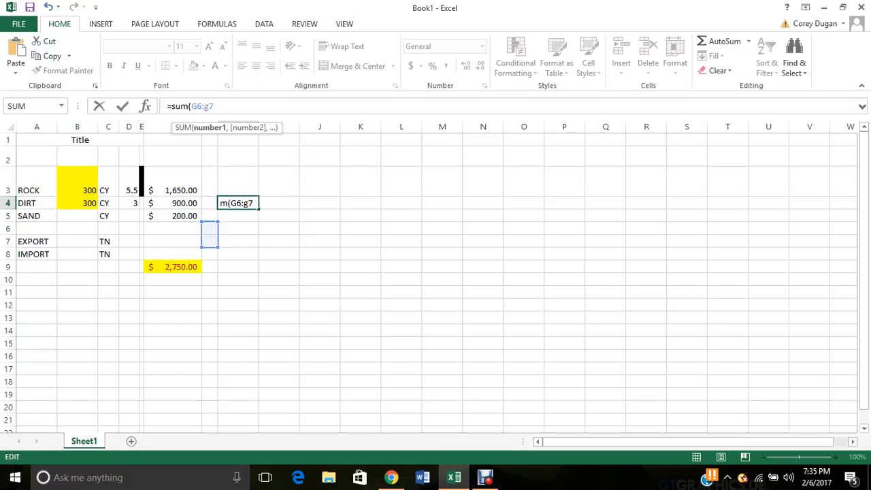
text())
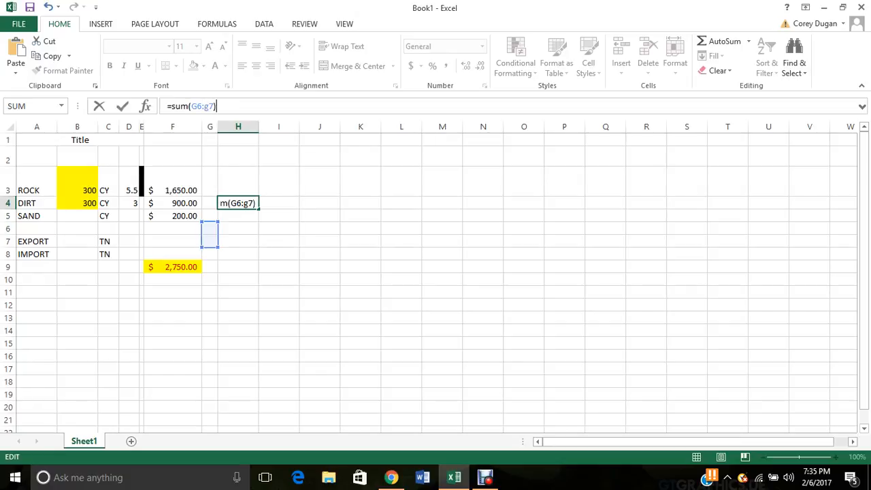
key(Return)
Step: Enter 2 in G6 to test the sum formula in H4
click(210, 229)
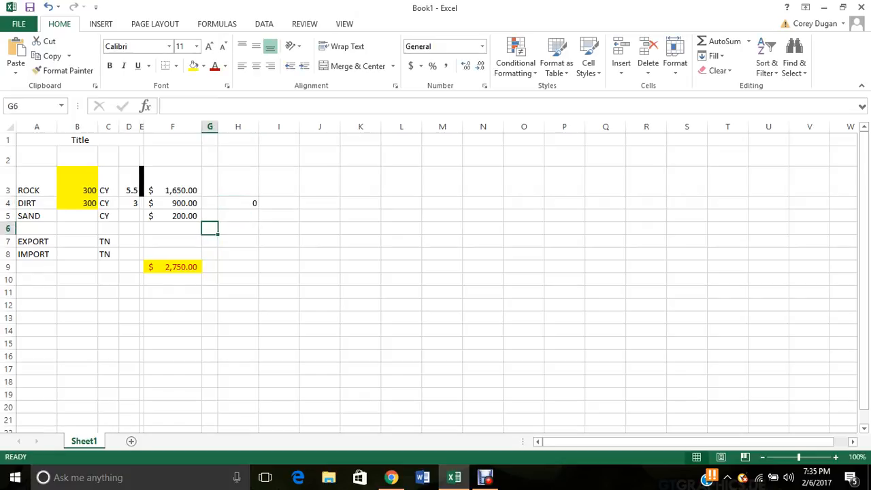
text(2)
key(Return)
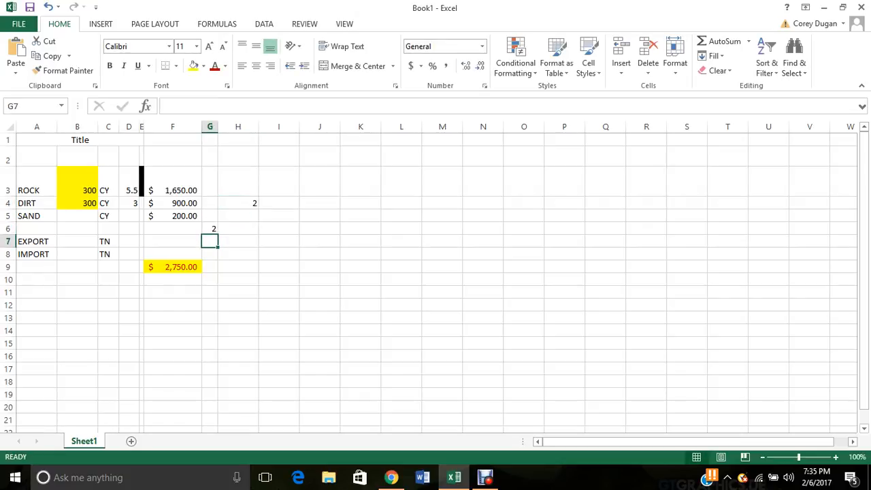
click(209, 216)
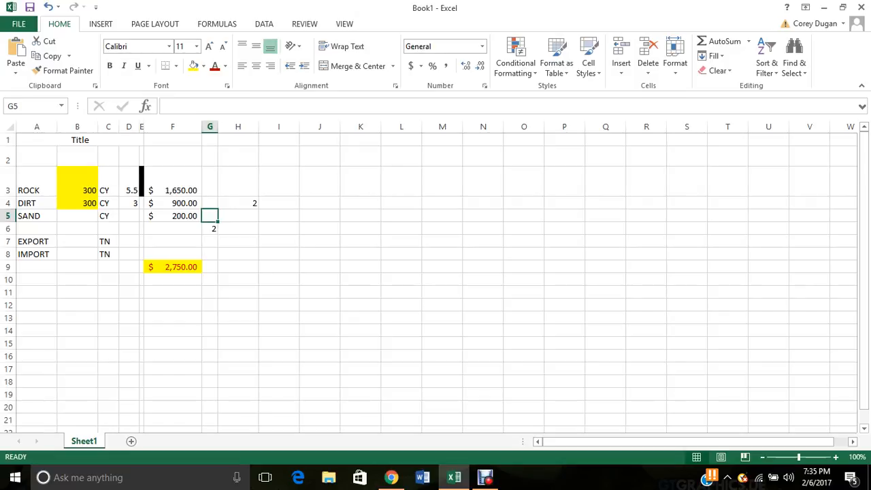
Step: Create a copy of Sheet1 and place it at the end of the workbook
right_click(84, 441)
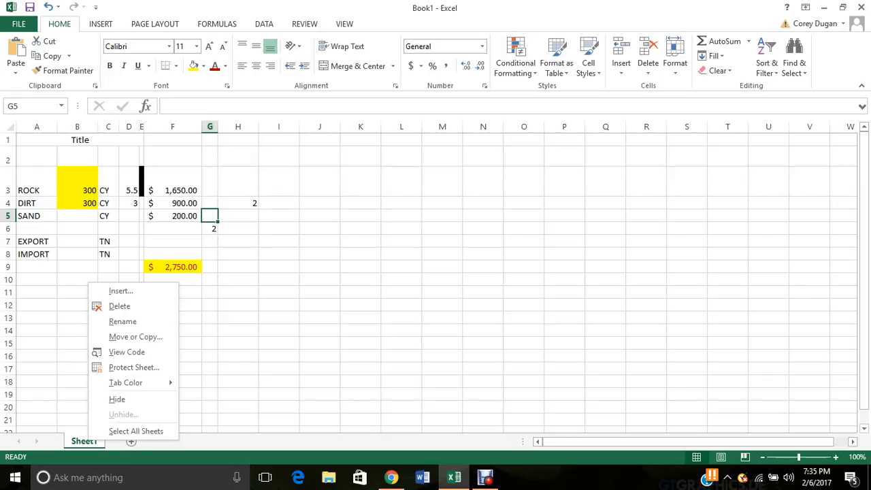
click(135, 337)
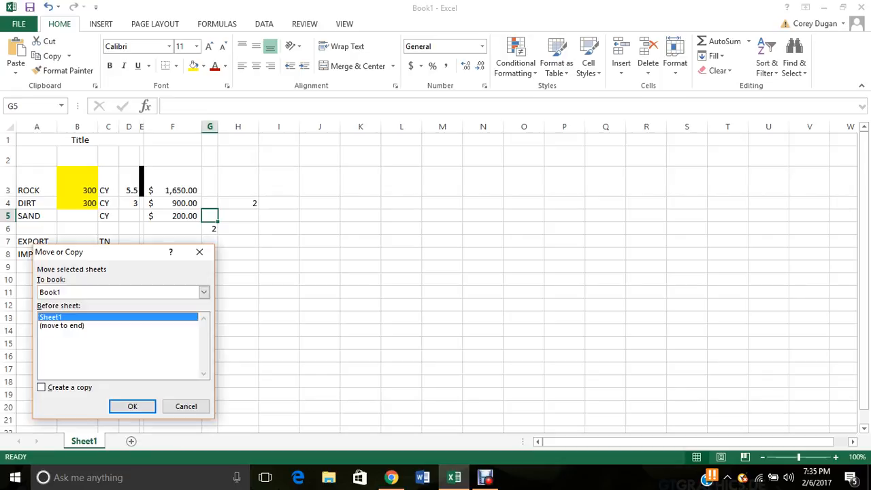
click(61, 326)
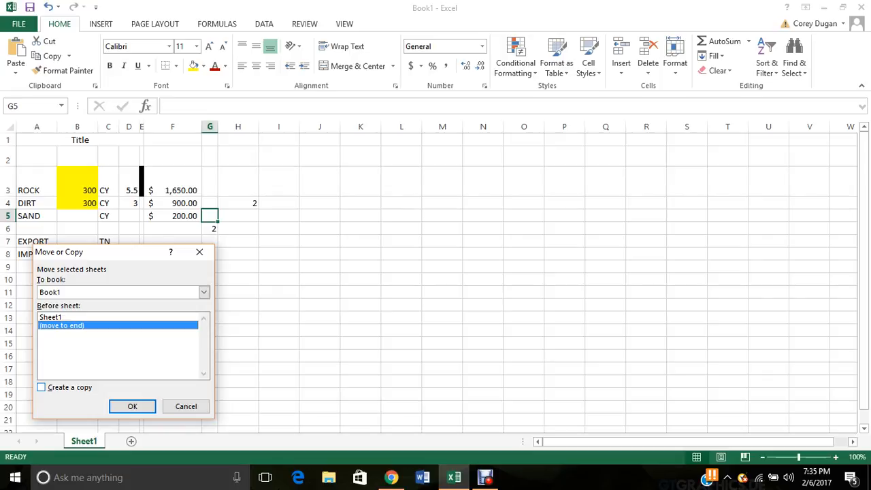
click(41, 387)
click(132, 406)
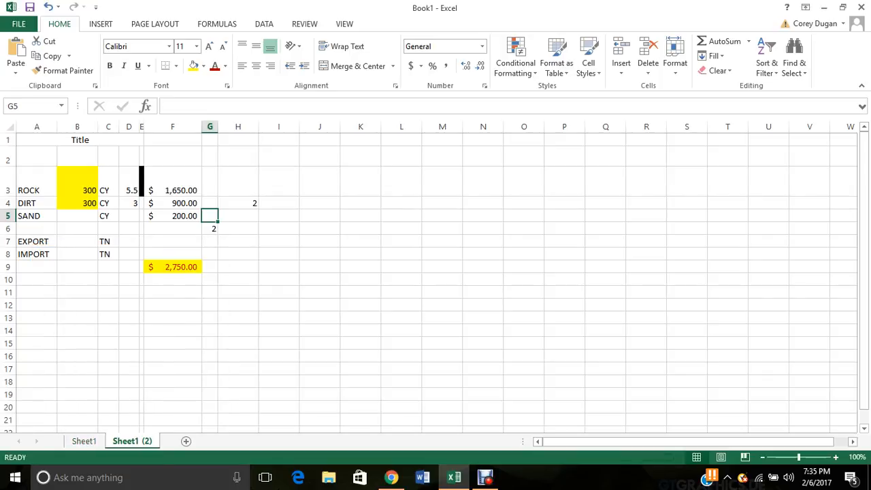
Step: Set the rock quantity in B3 of the copied sheet to 700 and compare the copy with the original Sheet1
click(173, 187)
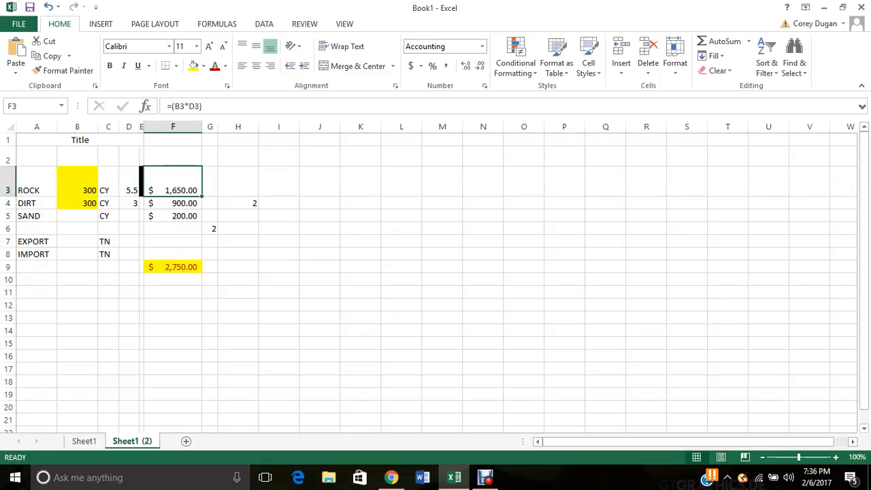
click(78, 187)
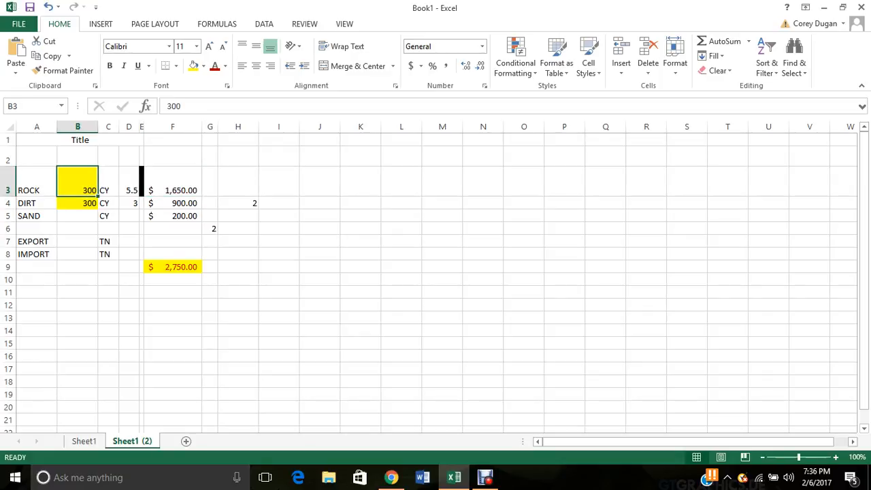
text(700)
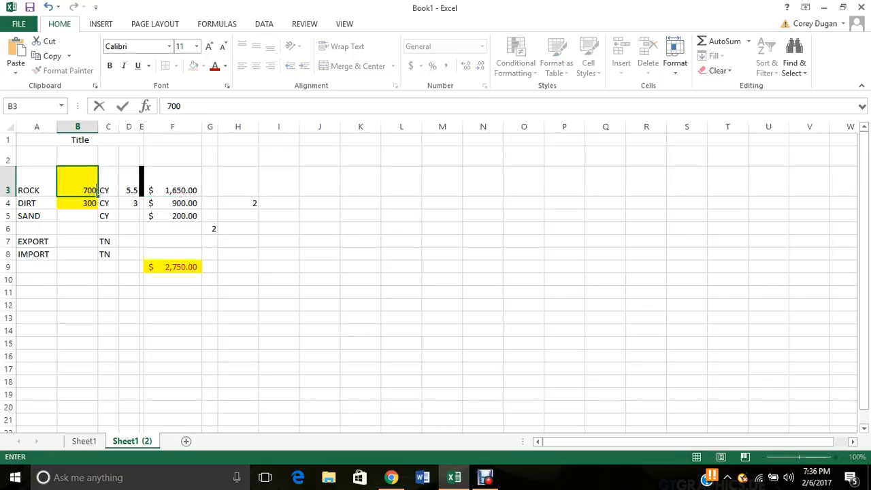
key(Return)
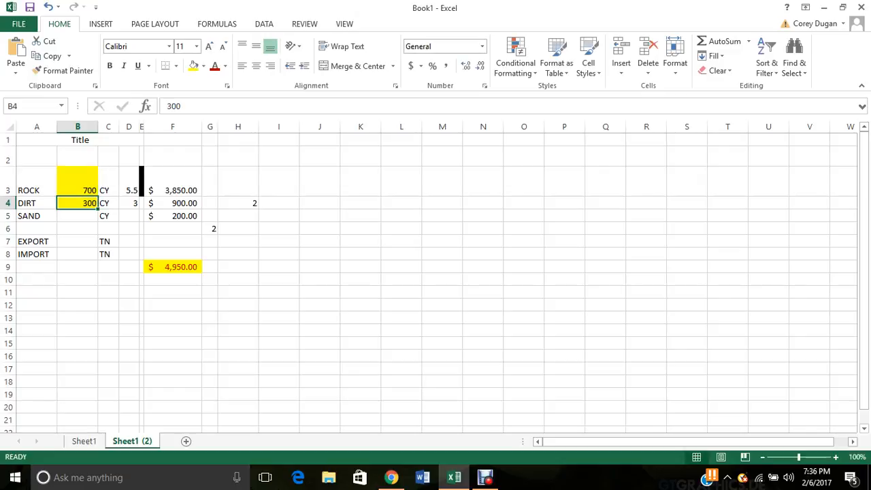
key(ctrl+Page_Up)
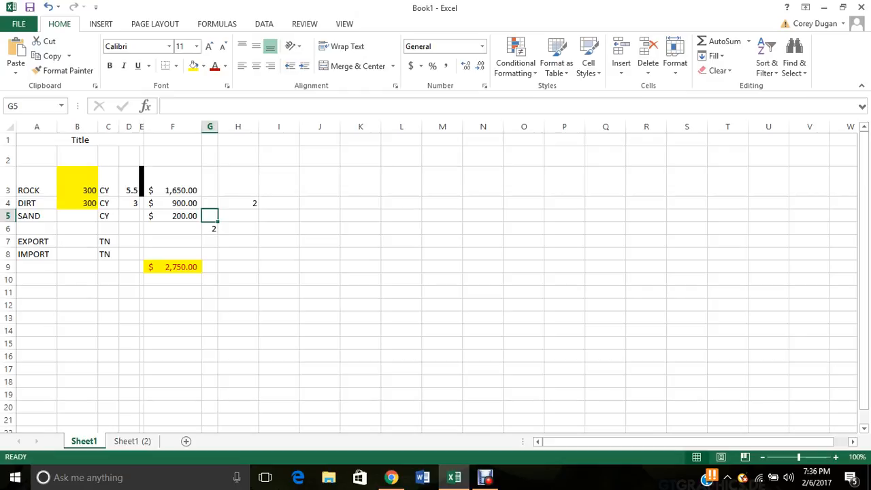
key(ctrl+Page_Down)
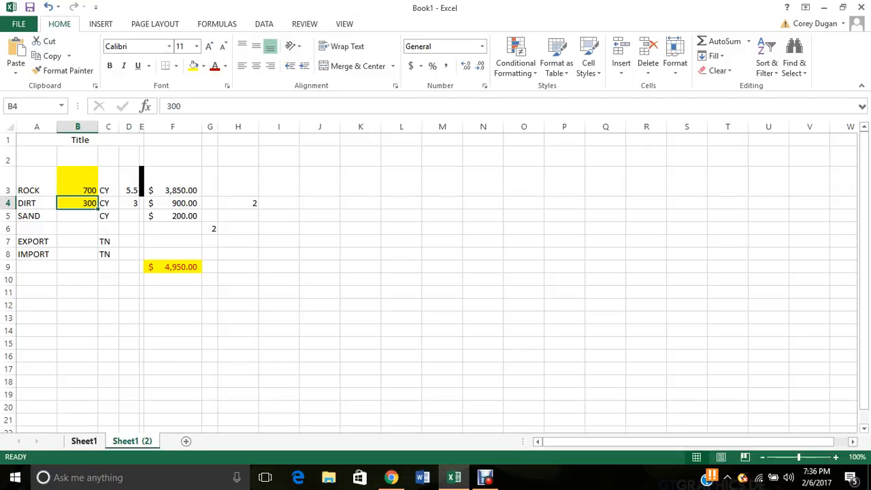
click(84, 441)
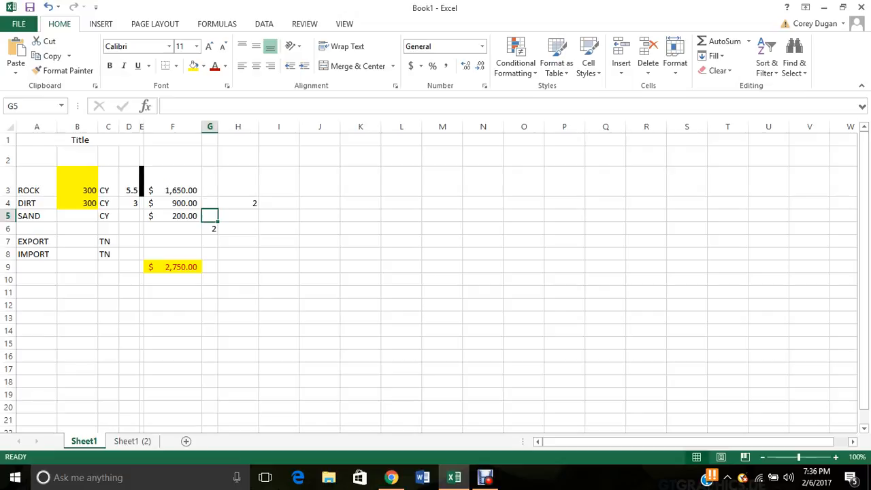
click(132, 441)
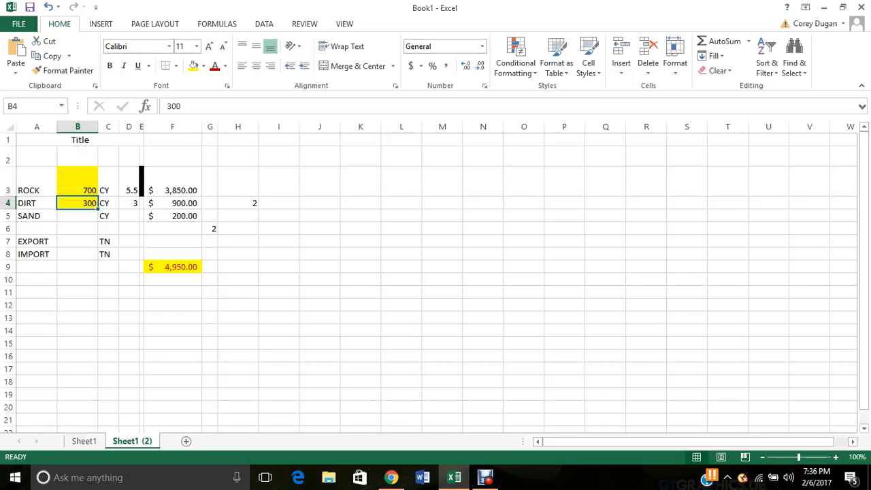
Step: Reset the rock and dirt quantities in B3 and B4 of the copied sheet to 0
click(78, 184)
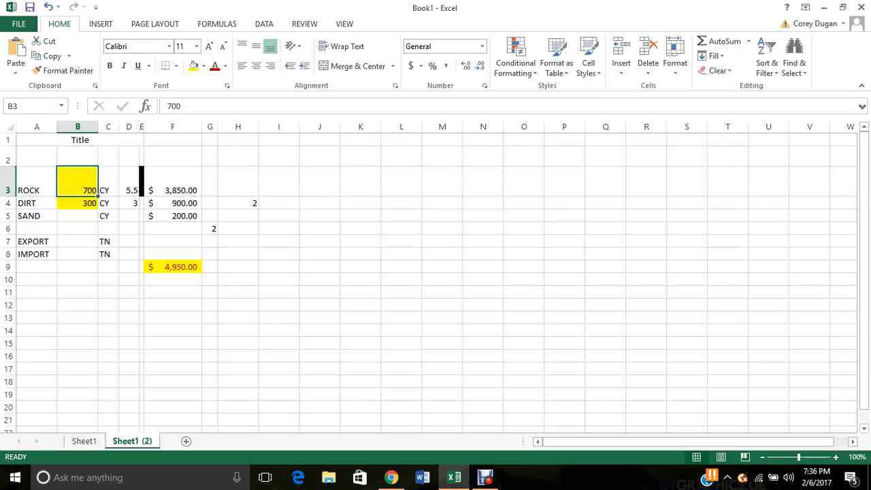
text(0)
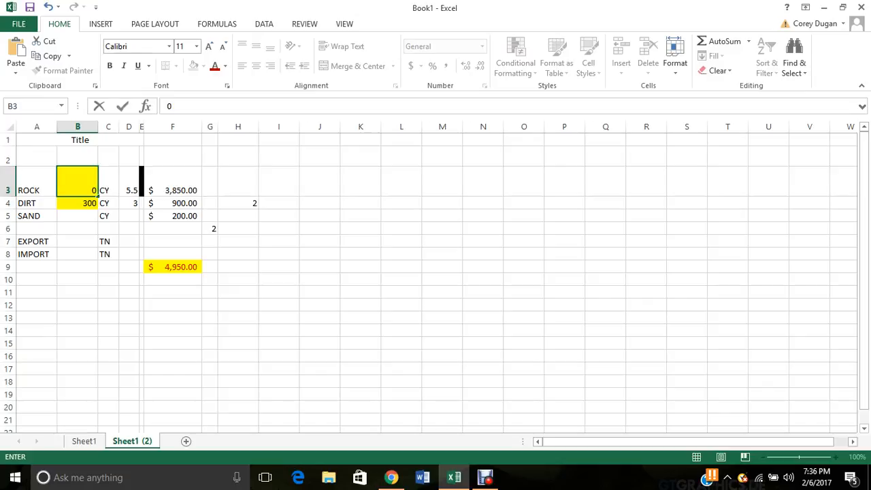
key(Return)
text(0)
key(Return)
Step: Reset the dirt and rock rates in D4 and D3 of the copied sheet to 0
key(Right)
key(Right)
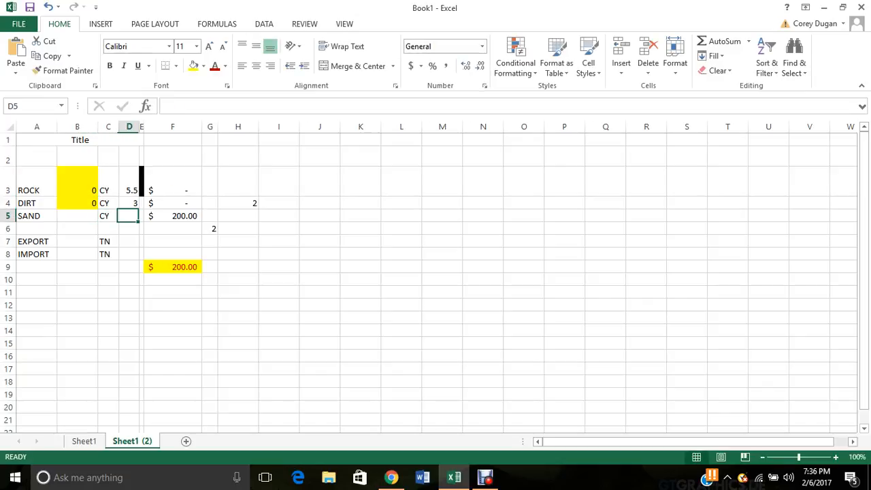
key(Up)
text(0)
key(Up)
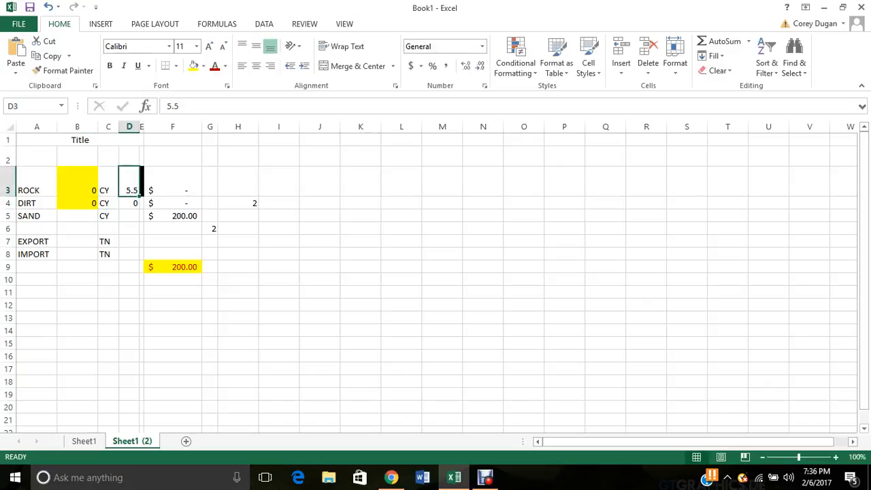
text(0)
key(Left)
Step: Set the rock quantity in B3 to 100 and its rate in D3 to 0.5, and check the cost formula in F3
key(Left)
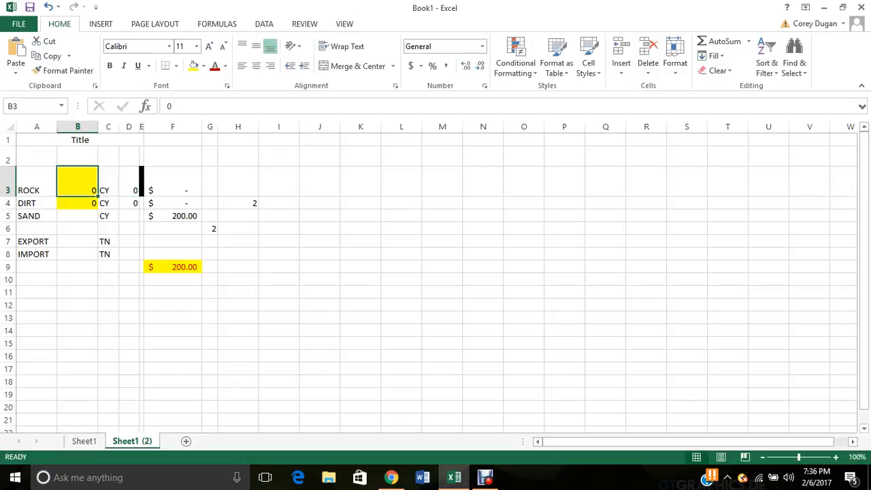
text(100)
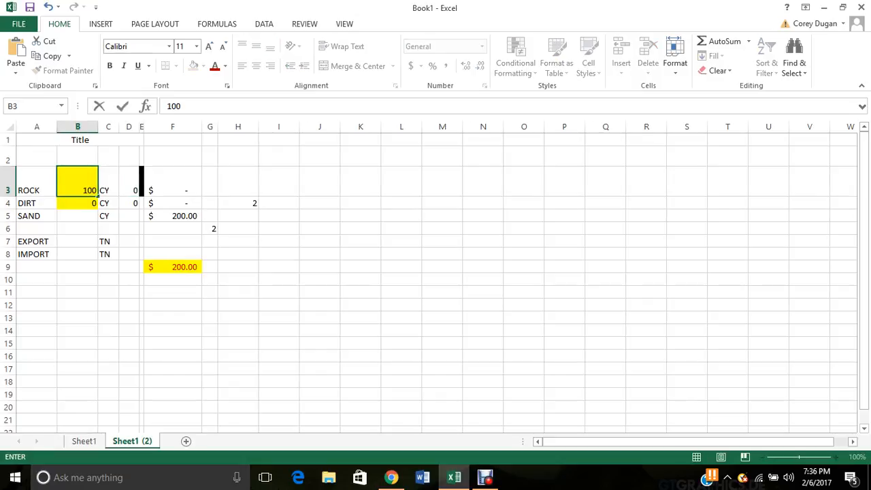
click(134, 190)
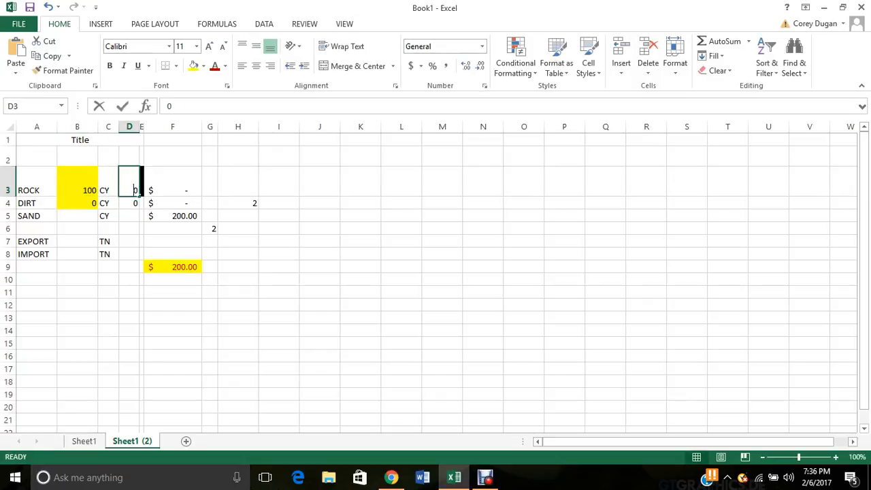
text(.5)
click(173, 190)
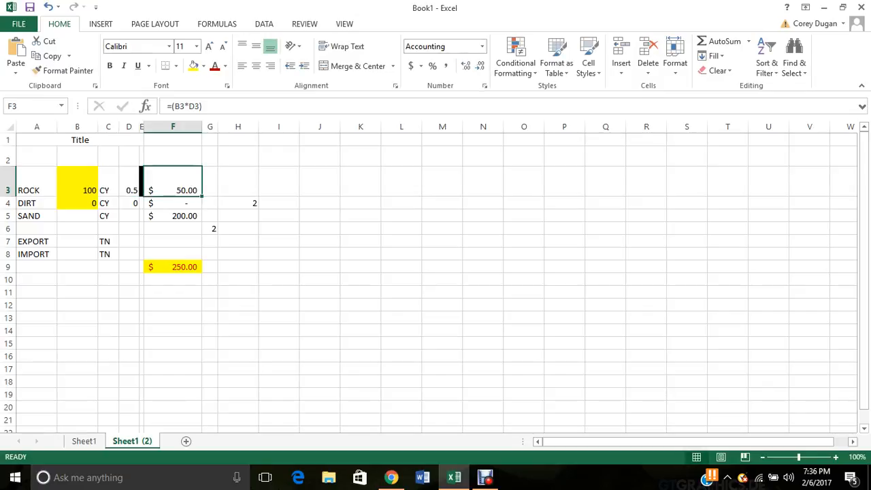
click(129, 187)
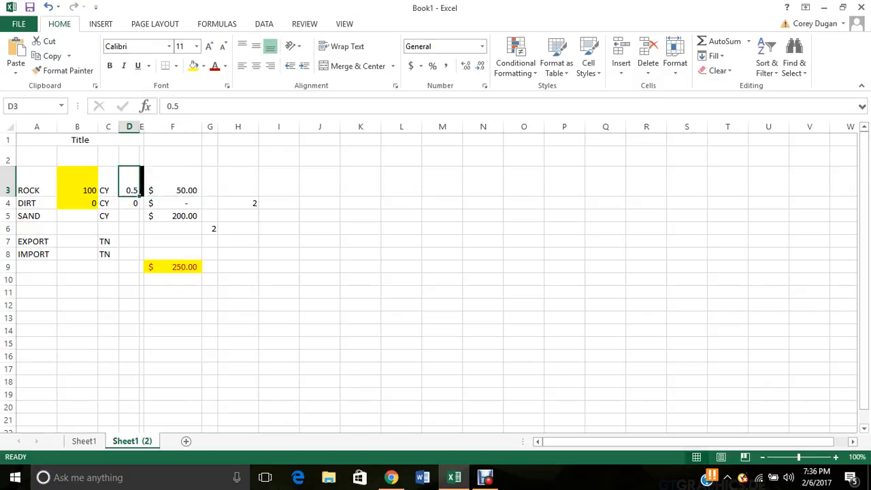
Step: Set the dirt quantity in B4 to 1000 and its rate in D4 to 20
click(77, 203)
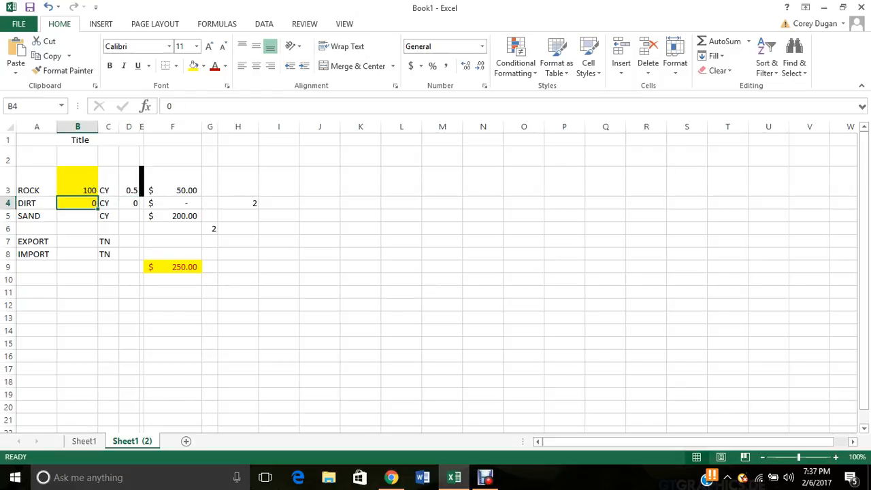
text(1000)
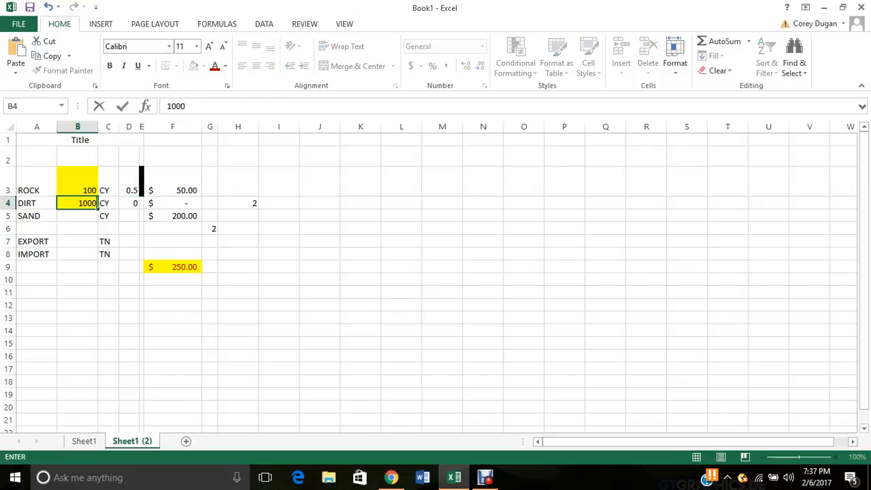
click(129, 202)
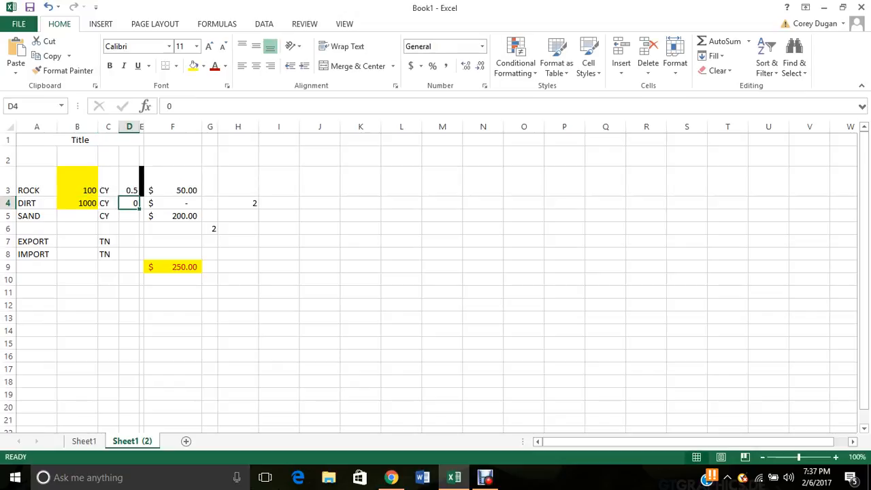
text(20)
key(Return)
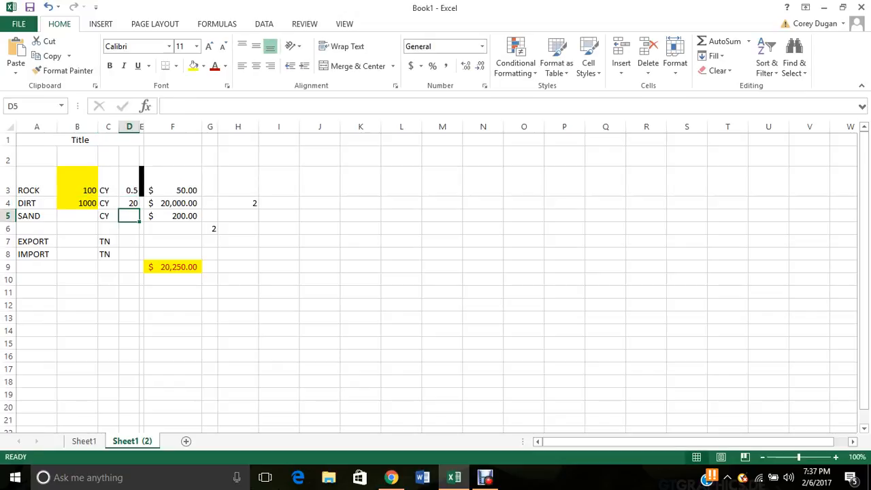